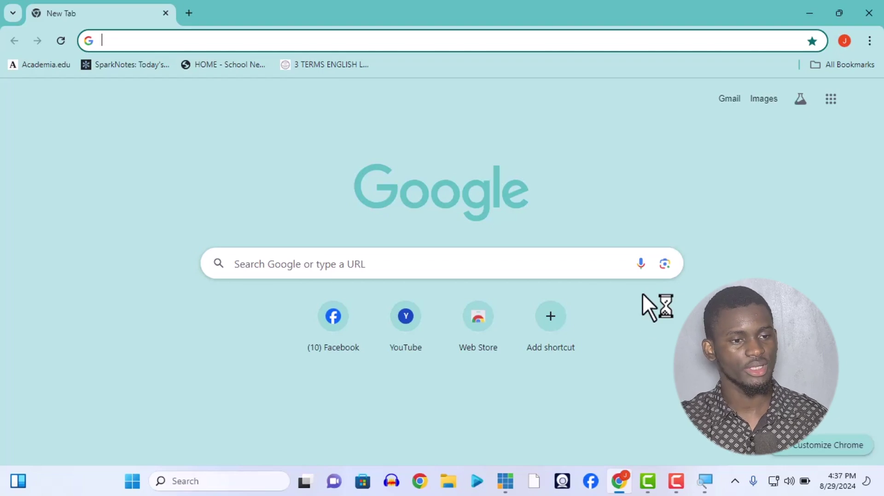
# - Search Google for 'audacity download' and go to the Audacity Download for Windows page
pyautogui.write('AUDAcityteam.org/download/windows/')
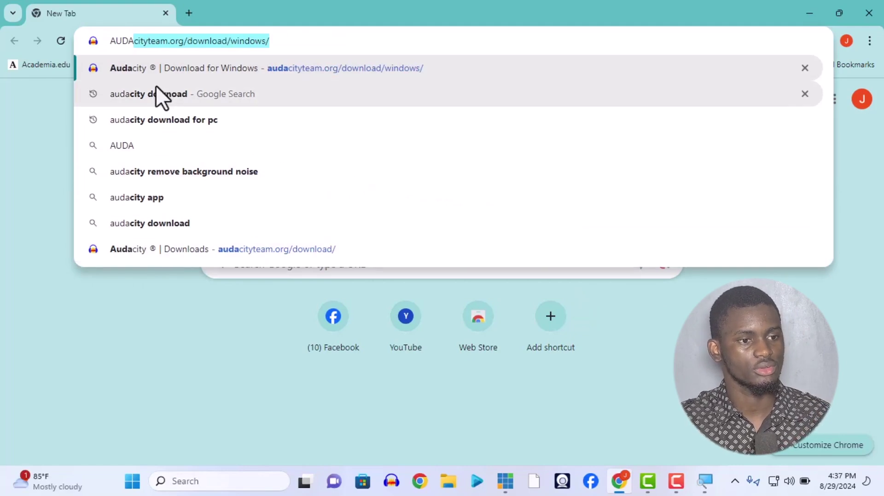
pyautogui.click(153, 98)
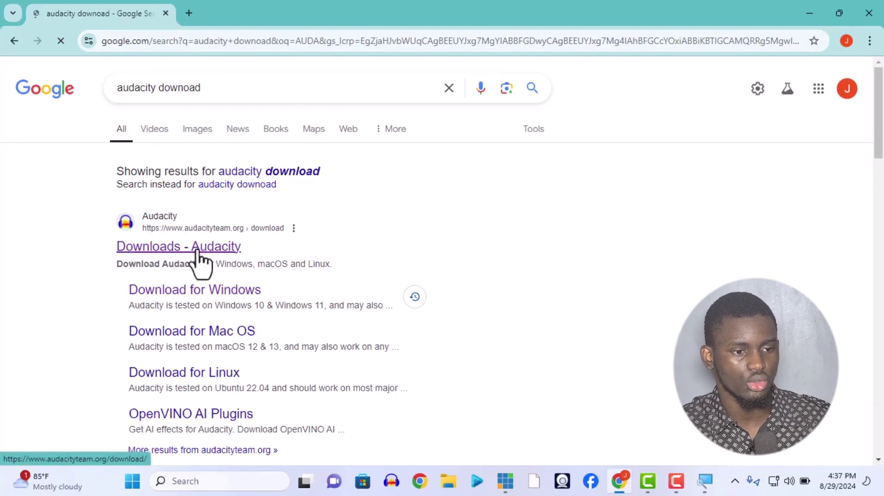
pyautogui.click(167, 249)
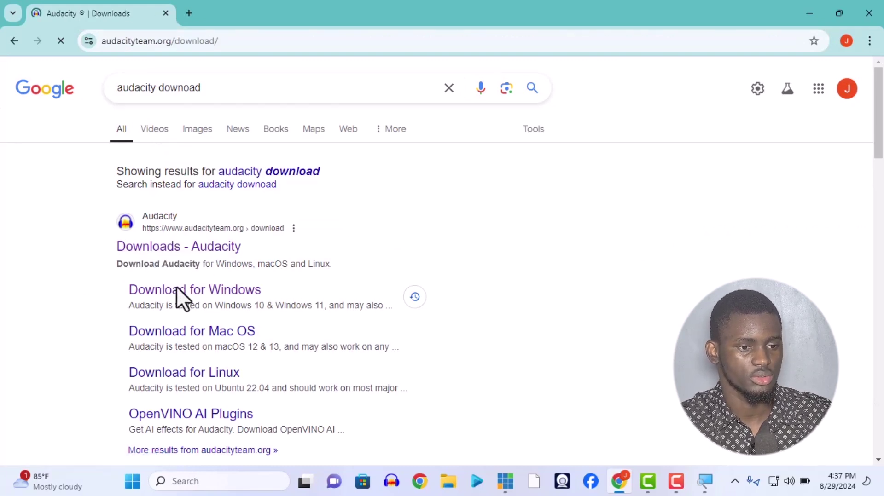
pyautogui.click(142, 279)
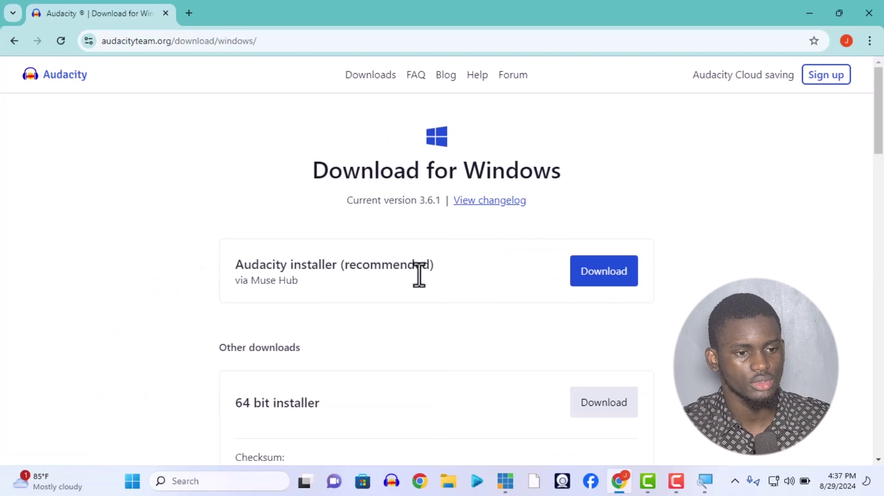
# - Start the recommended download, then pause and cancel the Muse_Hub.exe download
pyautogui.click(599, 287)
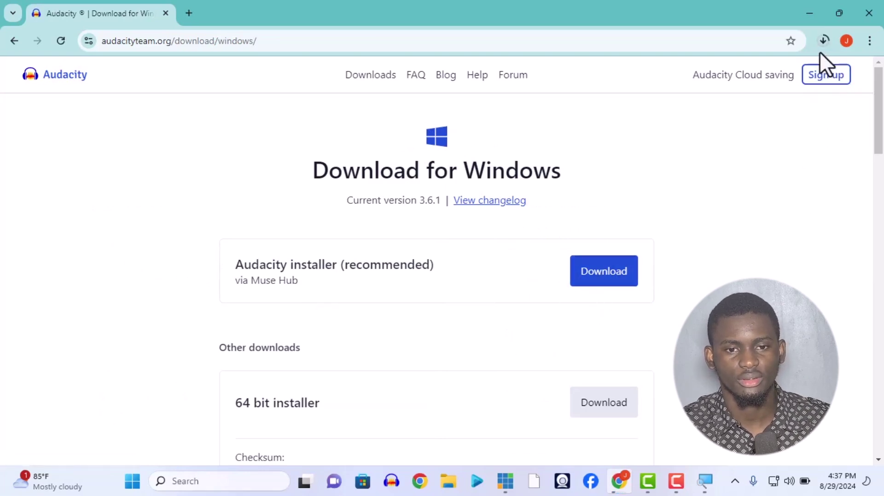
pyautogui.click(821, 42)
pyautogui.click(789, 97)
pyautogui.click(812, 98)
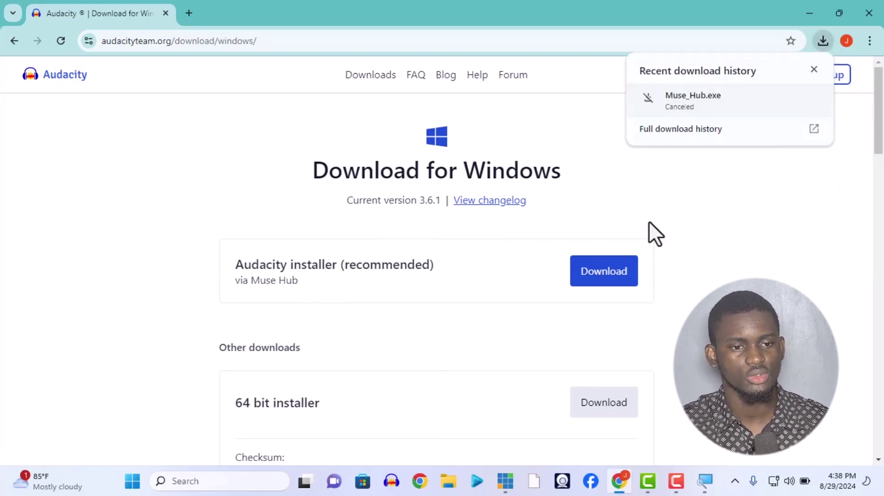
# - Review the 64-bit zip and 32-bit installer options, then close the downloads panel
pyautogui.scroll(-6, 535, 225)
pyautogui.scroll(-5, 534, 226)
pyautogui.scroll(-4, 532, 225)
pyautogui.scroll(10, 530, 225)
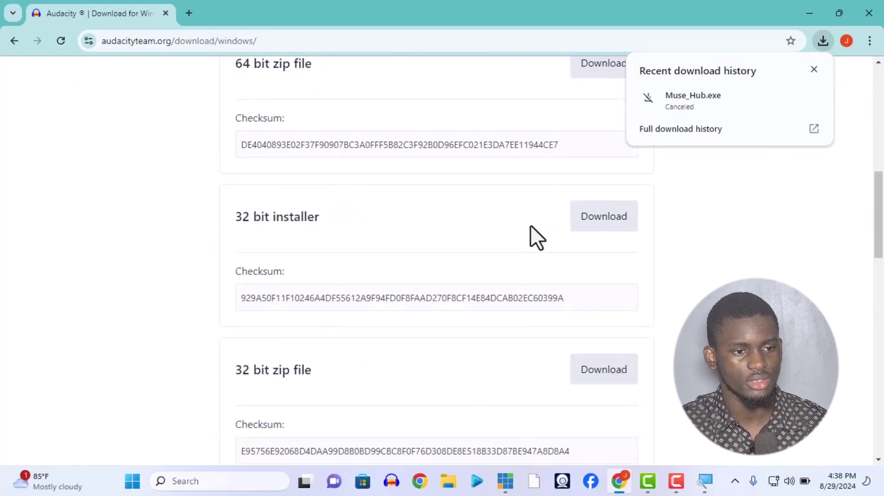
pyautogui.scroll(-1, 304, 295)
pyautogui.scroll(-4, 268, 248)
pyautogui.scroll(10, 270, 241)
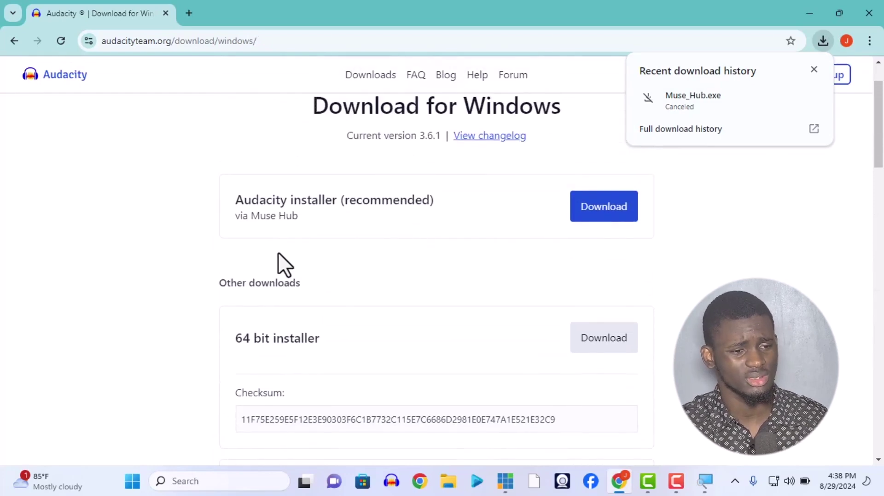
pyautogui.scroll(-5, 301, 299)
pyautogui.scroll(-7, 305, 307)
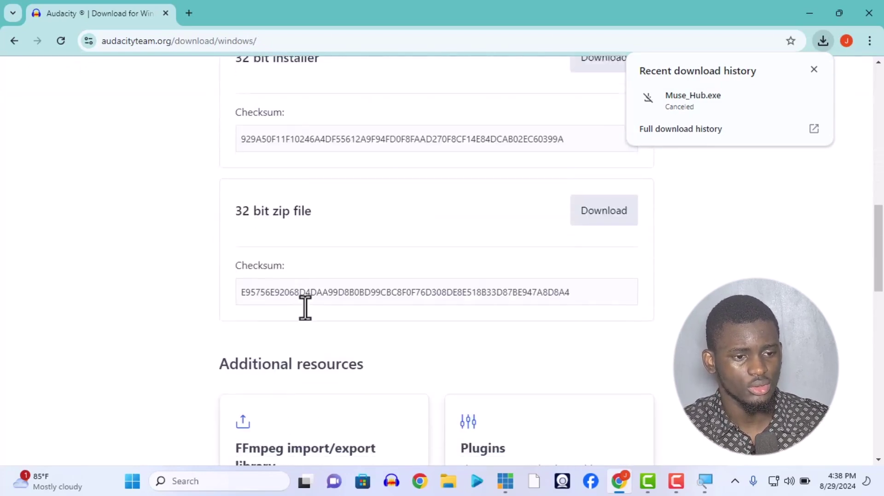
pyautogui.scroll(-11, 388, 241)
pyautogui.scroll(3, 337, 256)
pyautogui.scroll(4, 337, 259)
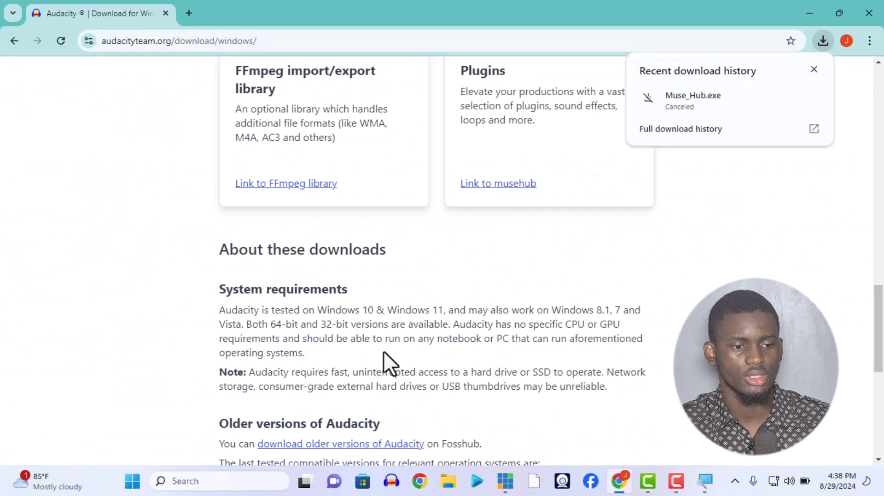
pyautogui.scroll(15, 383, 352)
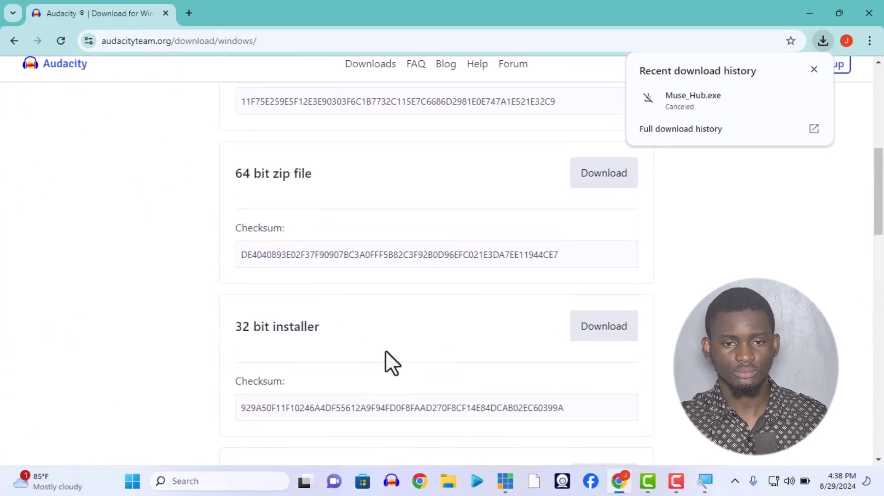
pyautogui.click(813, 69)
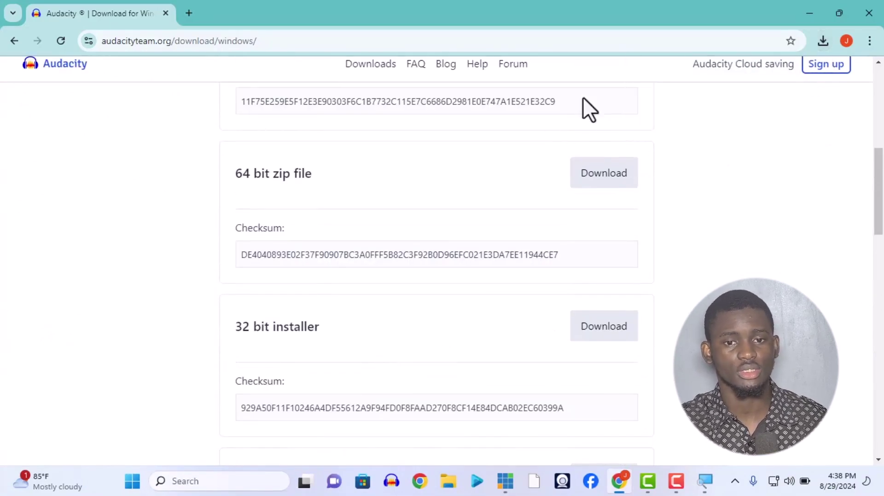
# - Close Chrome, launch Audacity, dismiss its Welcome dialog and maximize the empty project window
pyautogui.click(878, 4)
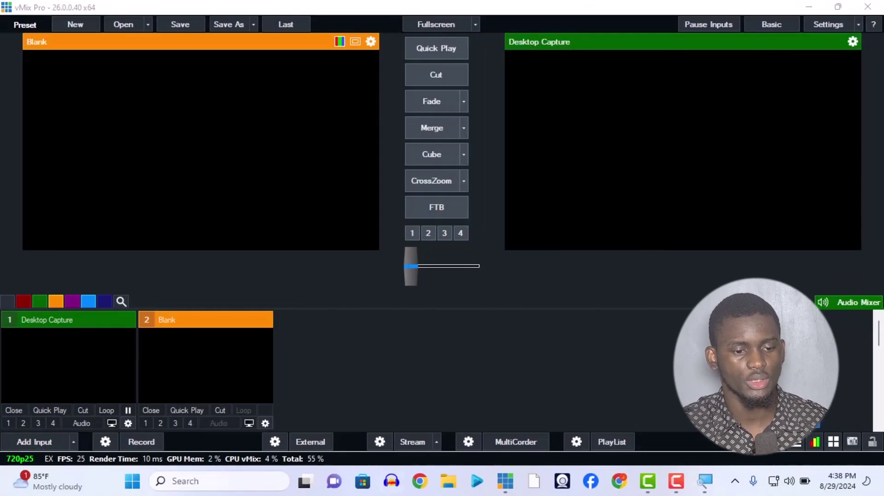
pyautogui.click(392, 481)
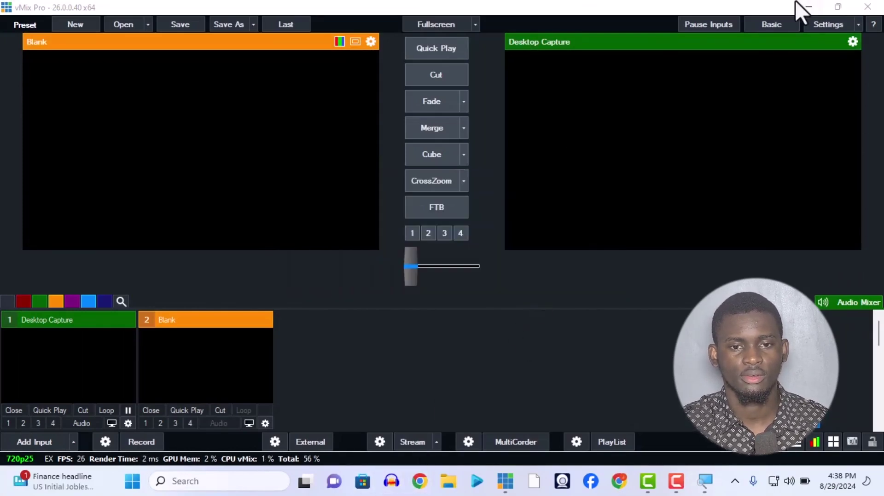
pyautogui.click(809, 7)
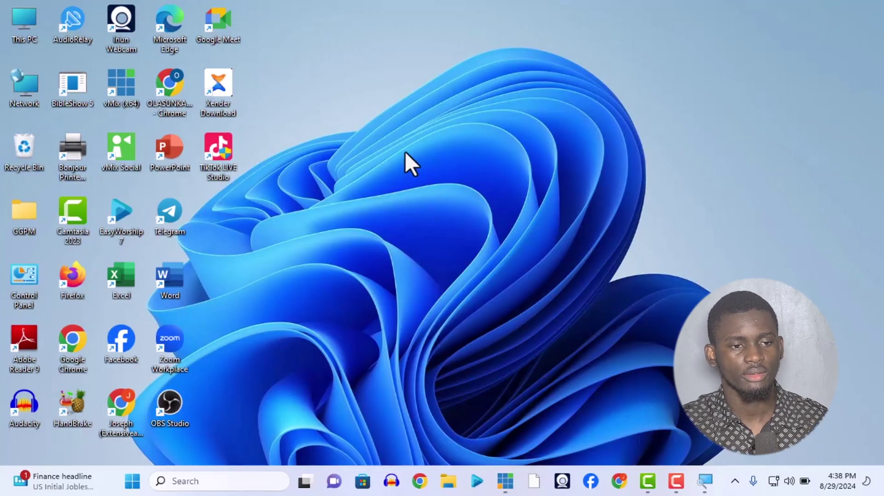
pyautogui.hotkey('shift', 'F10')
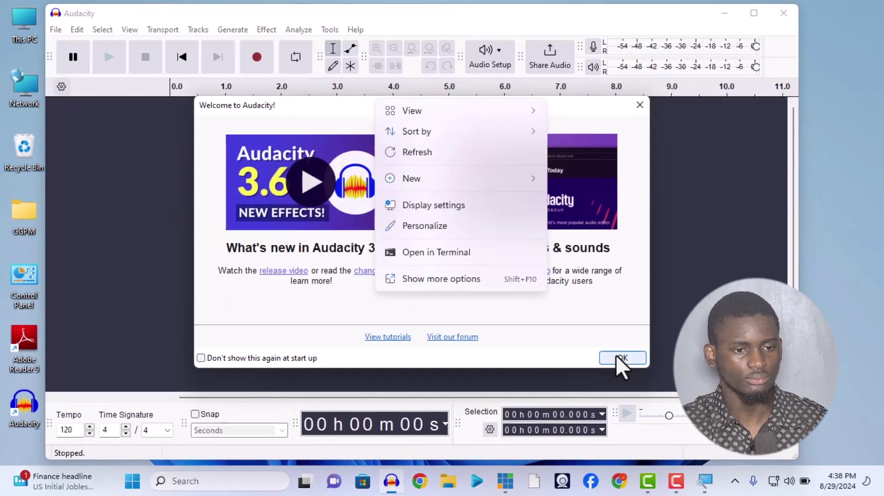
pyautogui.click(433, 156)
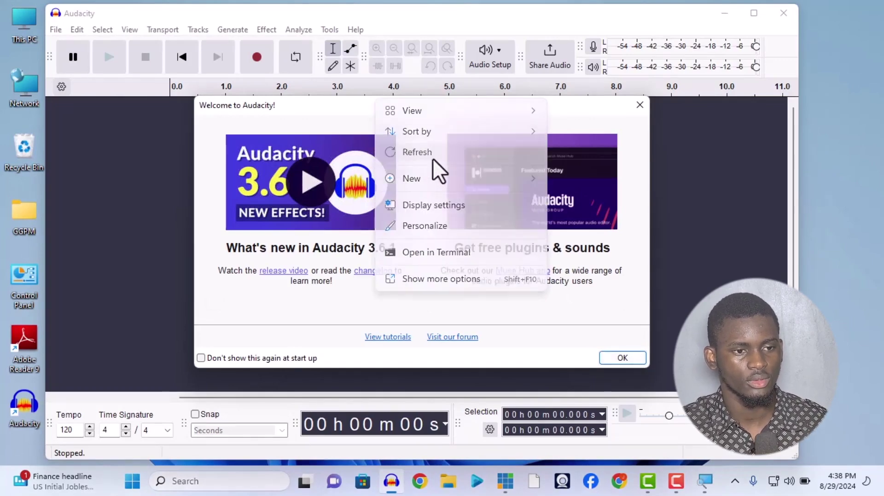
pyautogui.click(612, 363)
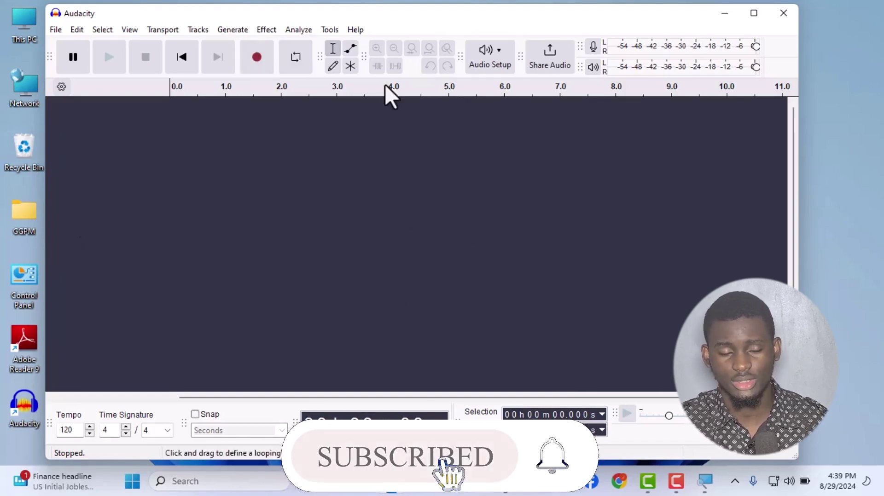
pyautogui.click(752, 13)
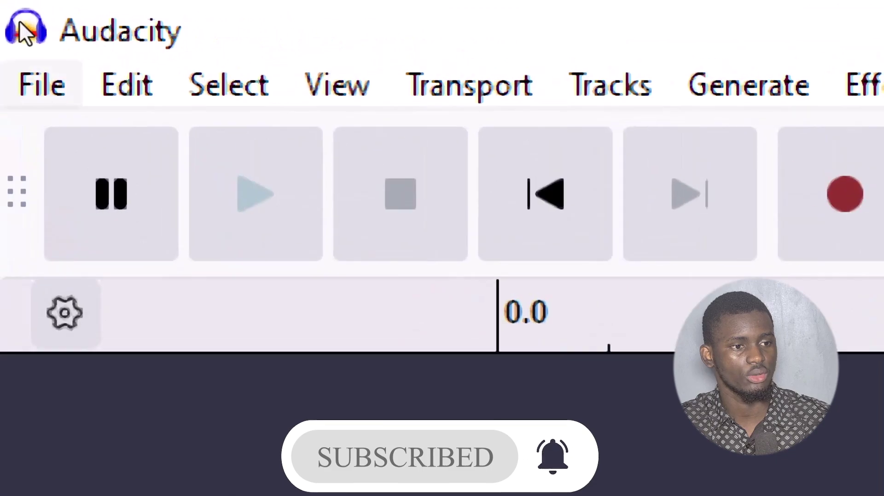
# - Browse the File menu, then open Audio Setup showing host, playback and recording device choices
pyautogui.click(10, 22)
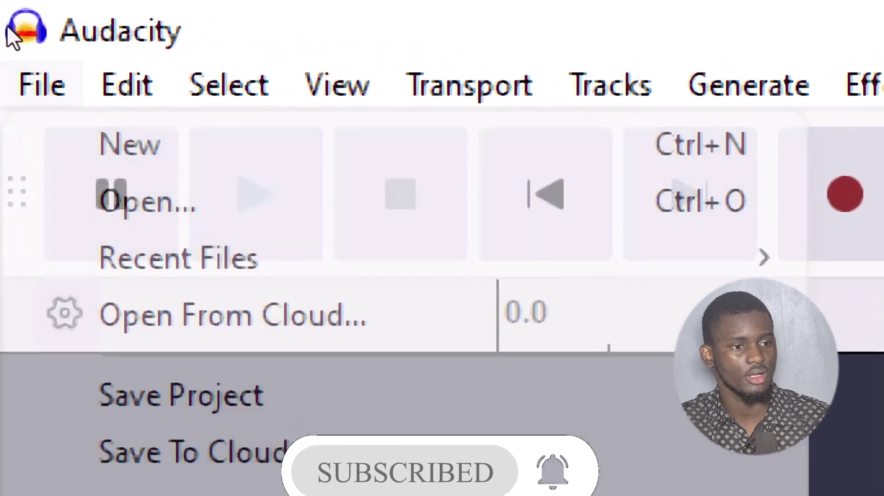
pyautogui.press('Down')
pyautogui.press('Down')
pyautogui.press('Down')
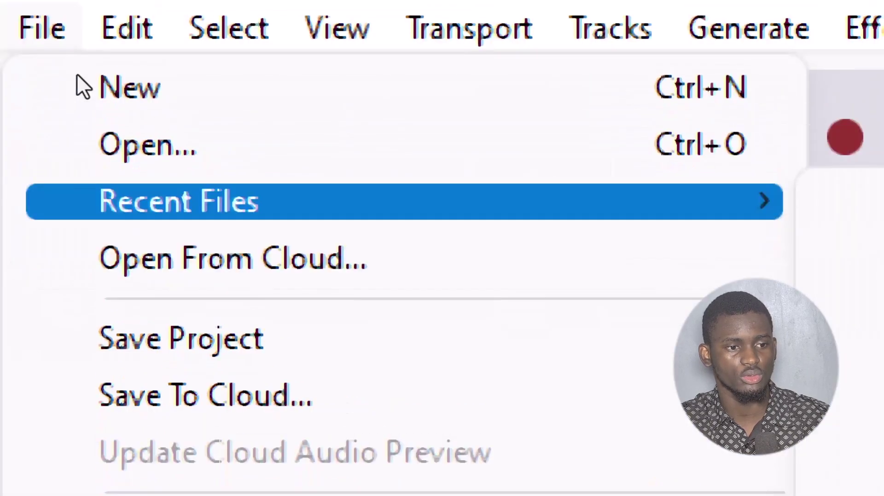
pyautogui.press('Down')
pyautogui.press('Down')
pyautogui.press('Escape')
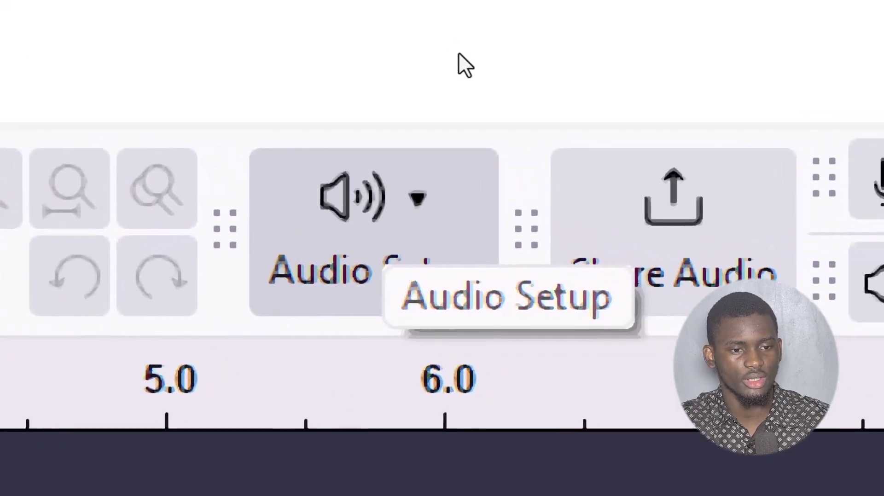
pyautogui.click(387, 257)
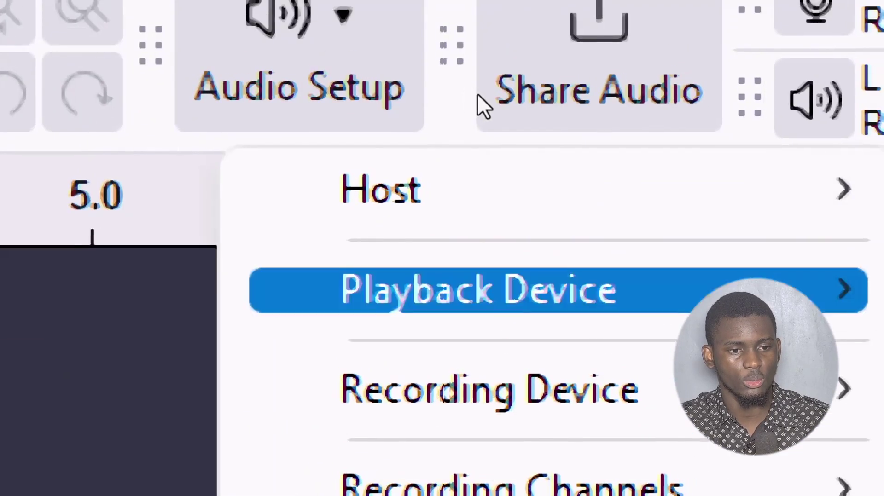
pyautogui.click(474, 92)
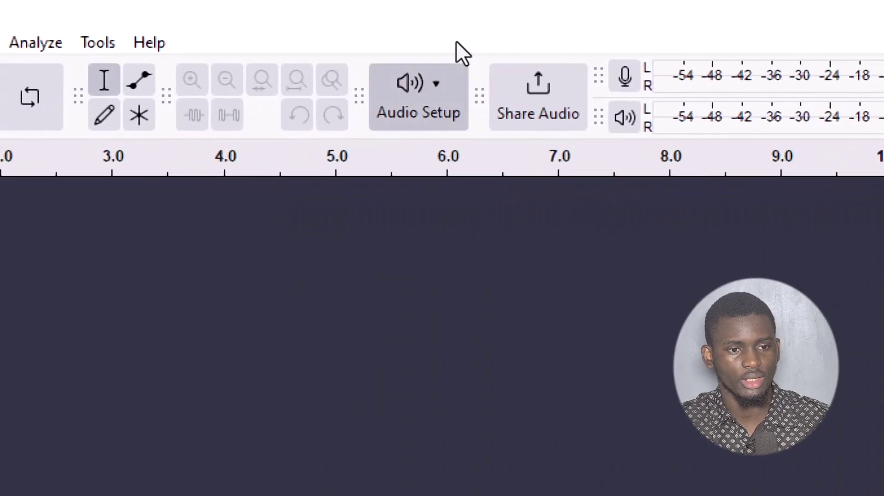
pyautogui.click(460, 95)
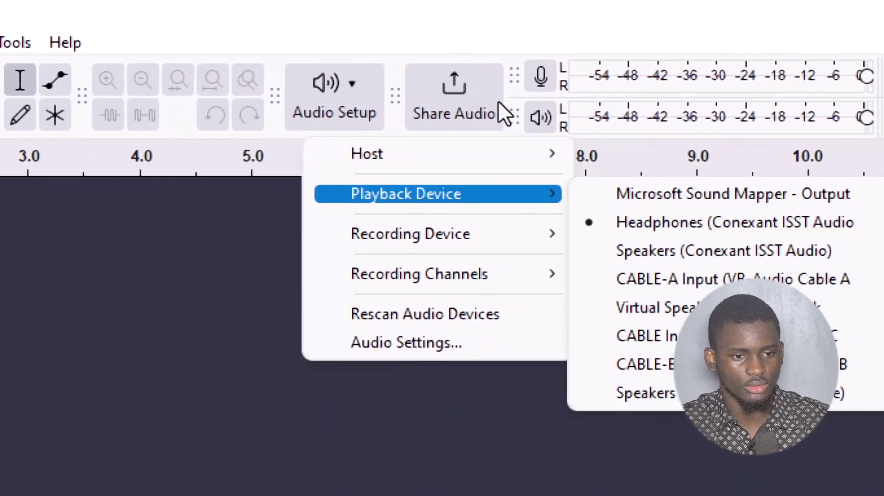
pyautogui.press('Down')
pyautogui.press('Right')
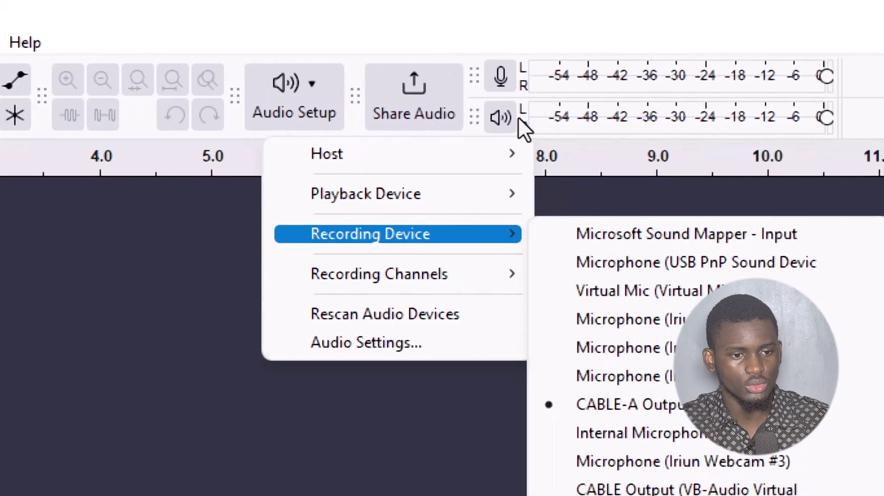
pyautogui.press('Down')
pyautogui.press('Down')
pyautogui.press('Down')
pyautogui.press('Down')
pyautogui.press('Down')
pyautogui.press('Down')
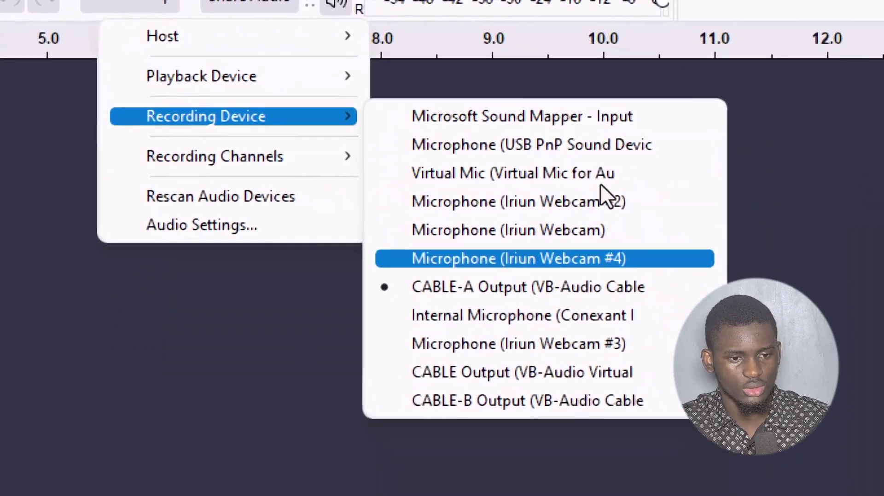
pyautogui.press('Up')
pyautogui.press('Up')
pyautogui.press('Down')
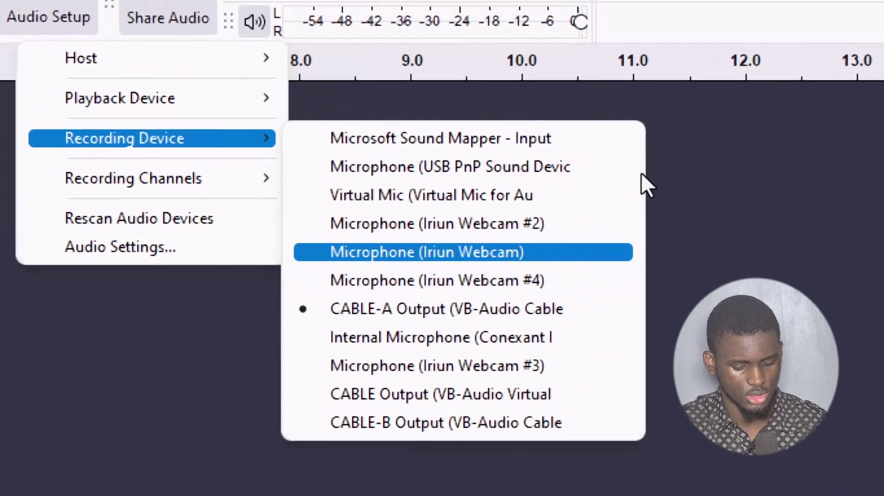
pyautogui.press('Down')
pyautogui.press('Down')
pyautogui.press('Up')
pyautogui.press('Up')
pyautogui.press('Up')
pyautogui.press('Up')
pyautogui.press('Up')
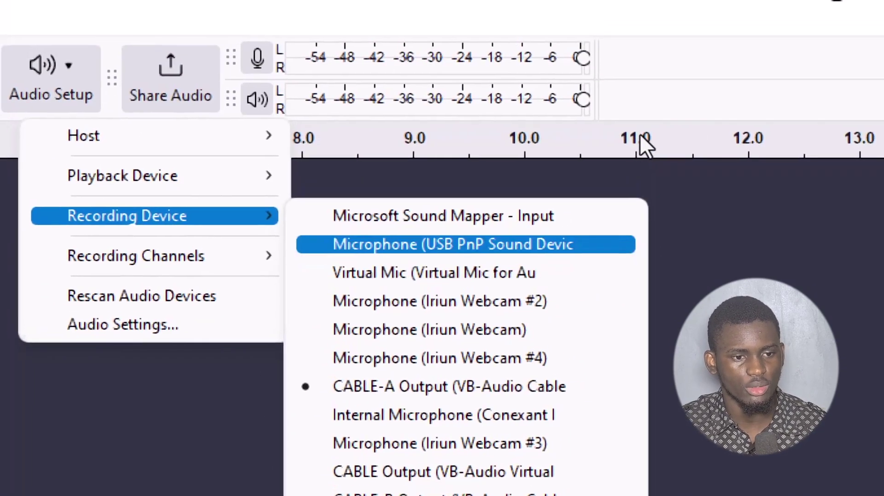
pyautogui.press('Return')
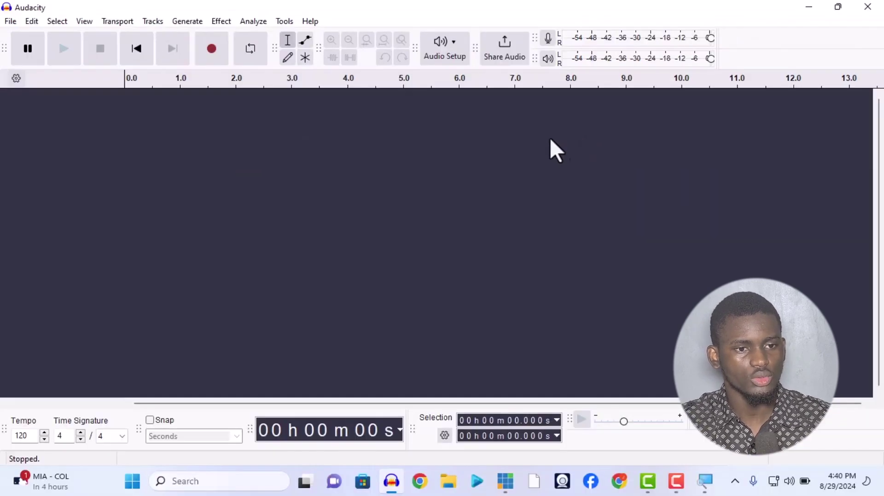
pyautogui.click(454, 57)
pyautogui.moveTo(519, 115)
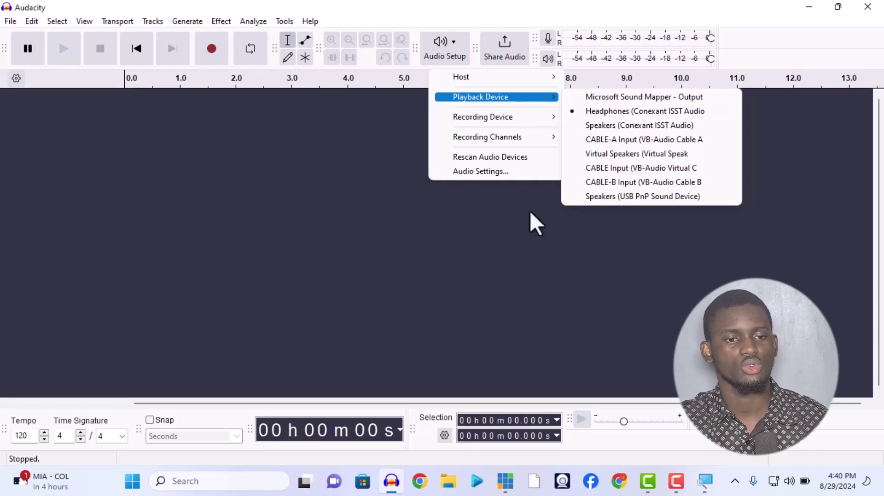
pyautogui.click(451, 259)
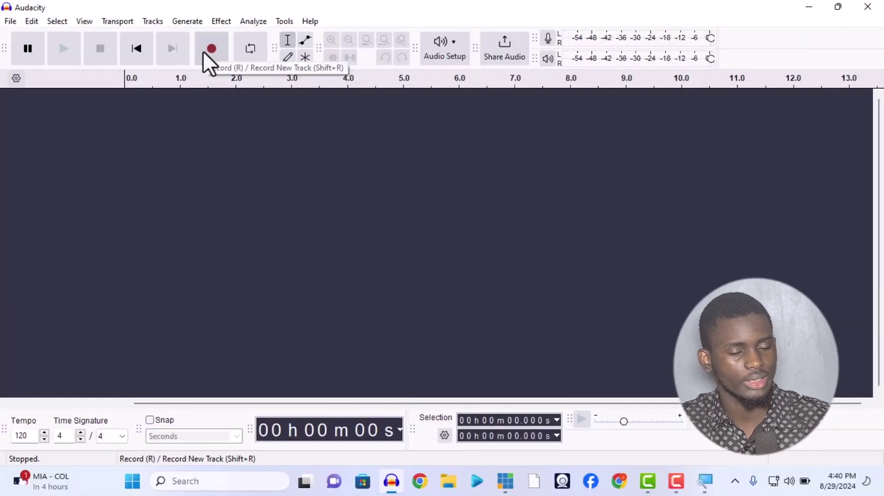
# - Record about 45 seconds of stereo voice into a new Audio 1 track, then stop
pyautogui.press('r')
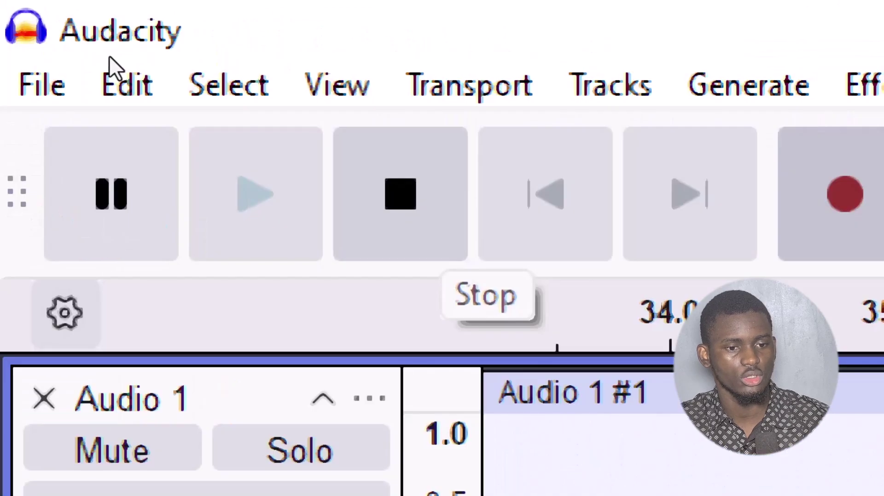
pyautogui.click(400, 193)
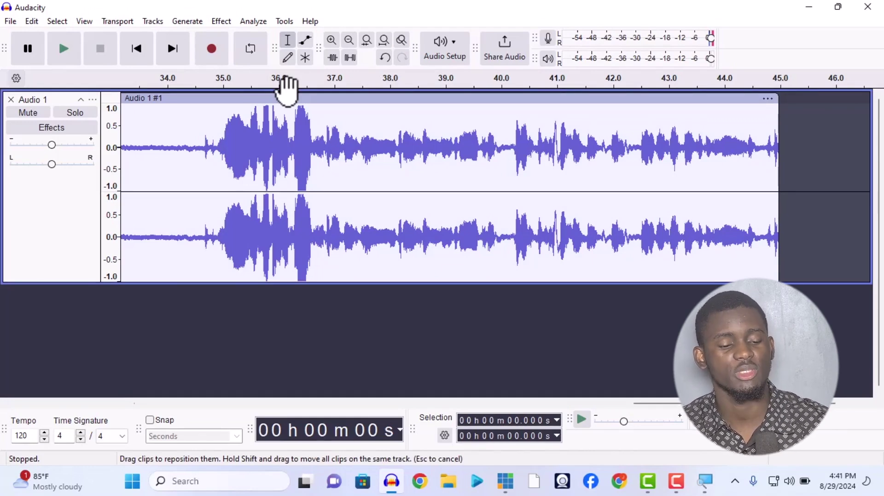
# - Play back the recording with the computer's speaker output muted
pyautogui.press('space')
pyautogui.press('space')
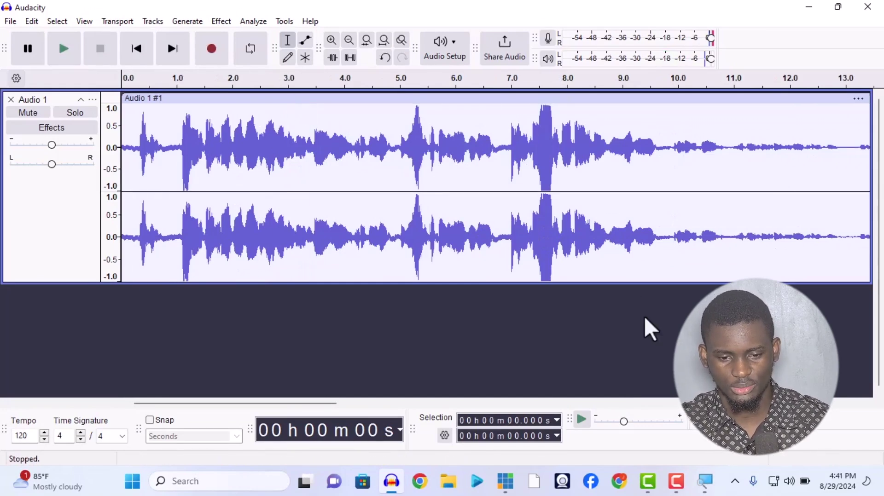
pyautogui.click(789, 481)
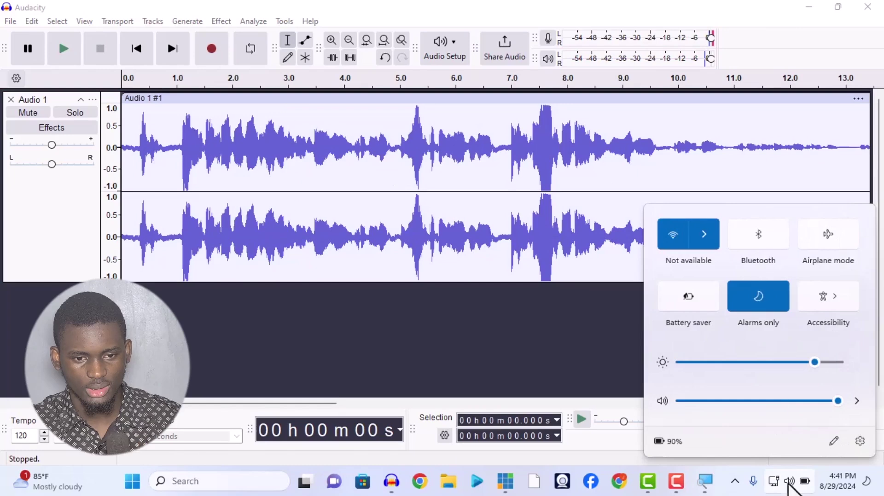
pyautogui.click(661, 401)
pyautogui.click(438, 357)
pyautogui.press('space')
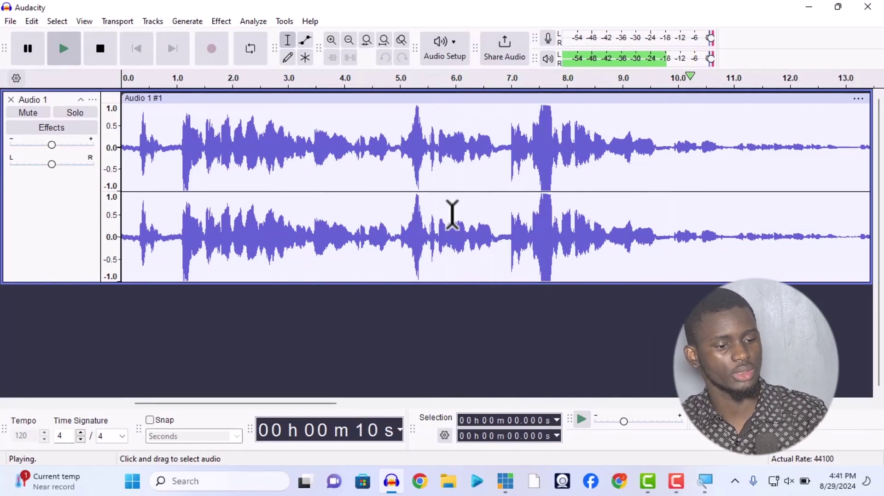
pyautogui.press('space')
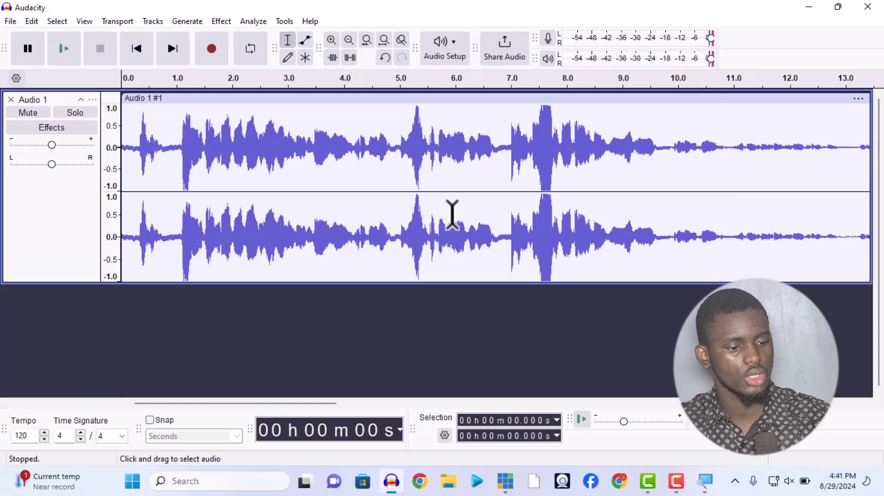
# - Zoom in and out on the timeline until the clip fills the track view
pyautogui.hotkey('ctrl', '1')
pyautogui.hotkey('ctrl', '1')
pyautogui.hotkey('ctrl', '1')
pyautogui.hotkey('ctrl', '1')
pyautogui.hotkey('ctrl', '1')
pyautogui.hotkey('ctrl', '1')
pyautogui.hotkey('ctrl', '1')
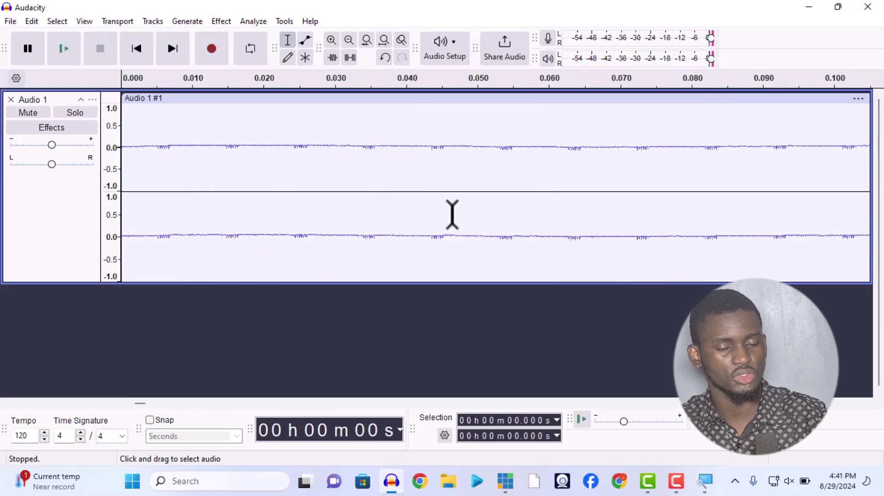
pyautogui.hotkey('ctrl', '3')
pyautogui.hotkey('ctrl', '3')
pyautogui.hotkey('ctrl', '3')
pyautogui.hotkey('ctrl', '3')
pyautogui.hotkey('ctrl', '3')
pyautogui.hotkey('ctrl', '3')
pyautogui.hotkey('ctrl', '3')
pyautogui.hotkey('ctrl', '3')
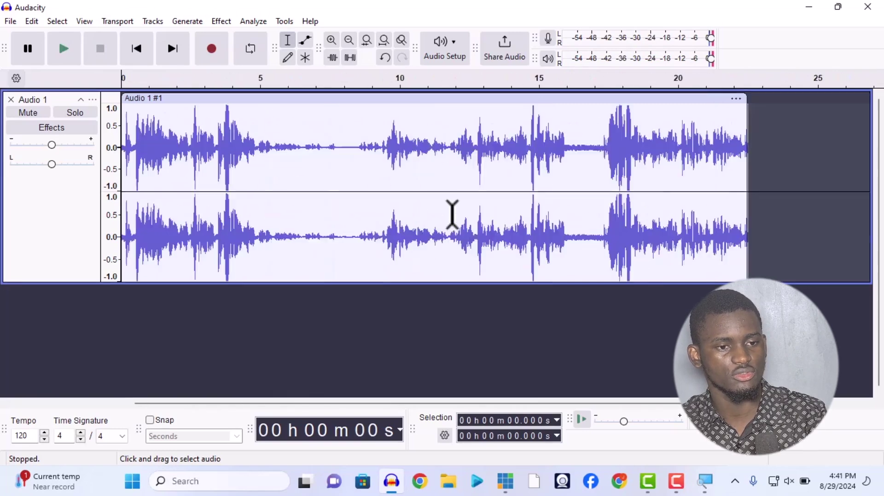
pyautogui.hotkey('ctrl', '3')
pyautogui.hotkey('ctrl', '3')
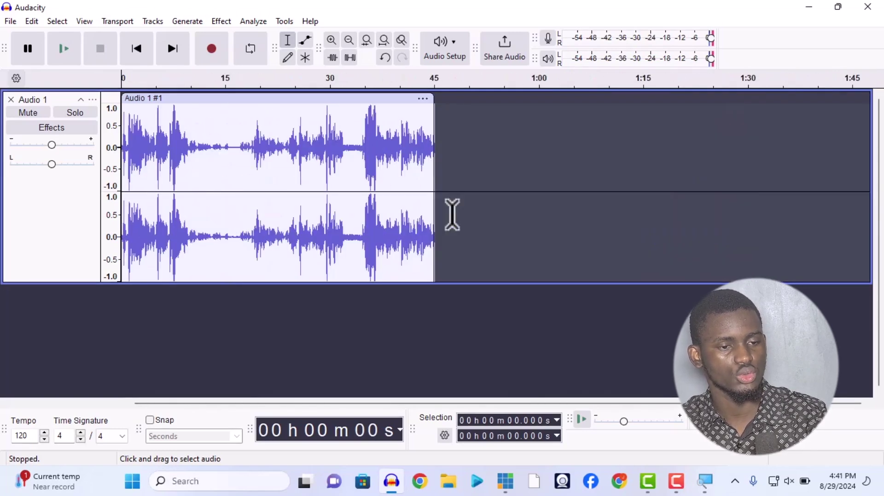
pyautogui.hotkey('ctrl', '2')
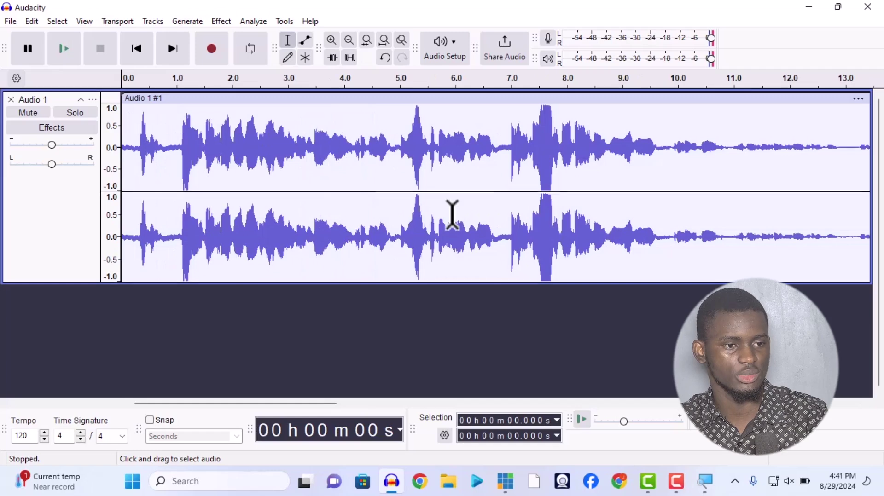
pyautogui.hotkey('ctrl', '3')
pyautogui.hotkey('ctrl', '3')
pyautogui.hotkey('ctrl', '3')
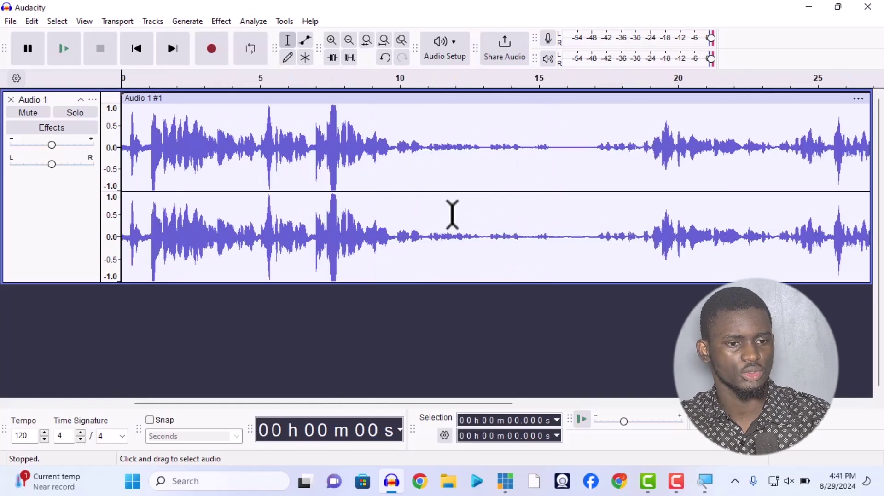
pyautogui.hotkey('ctrl', '1')
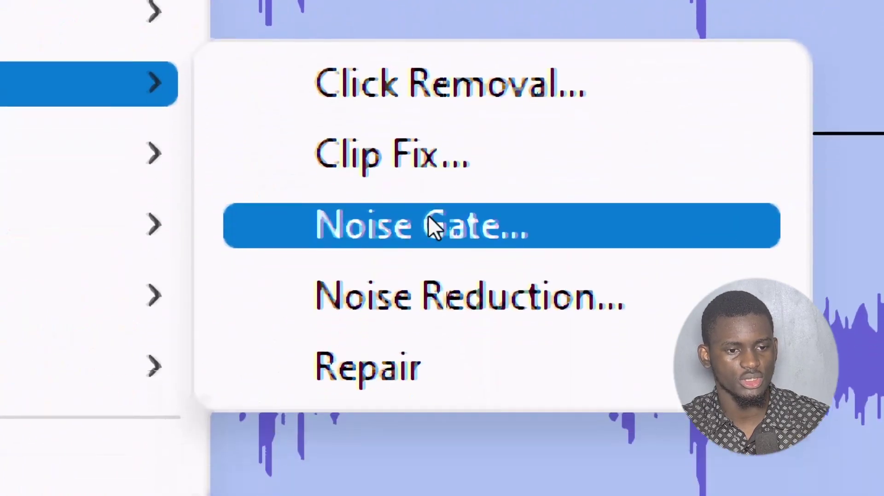
# - Open Noise Reduction to capture a noise profile from the background hiss
pyautogui.click(529, 297)
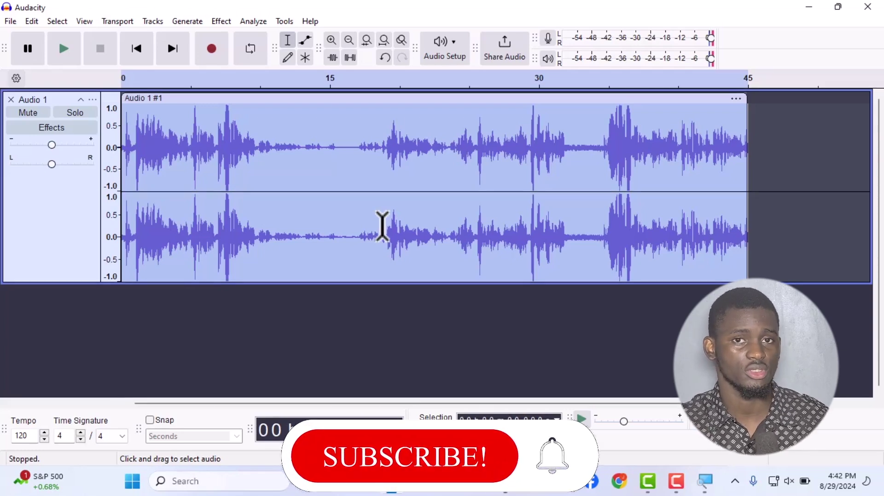
pyautogui.click(218, 21)
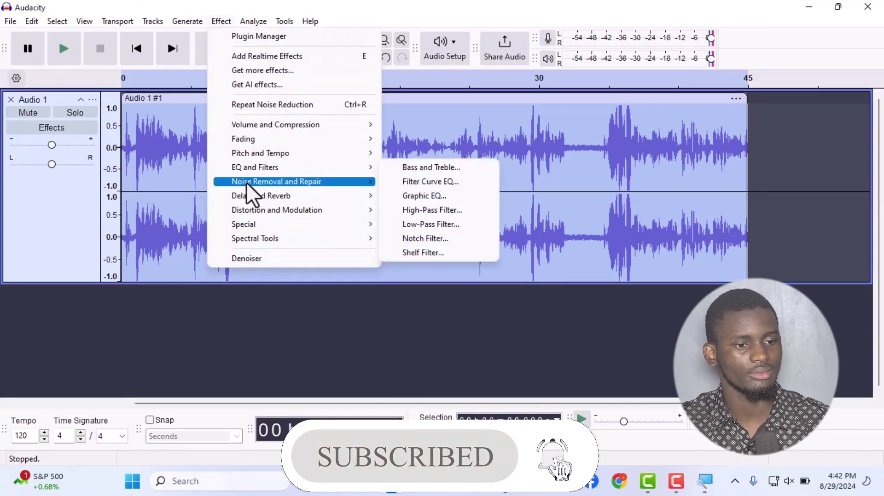
# - Apply Noise Reduction (6 dB, sensitivity 6.00, 6 frequency bands) to the whole clip
pyautogui.click(291, 186)
pyautogui.hotkey('alt', 'c')
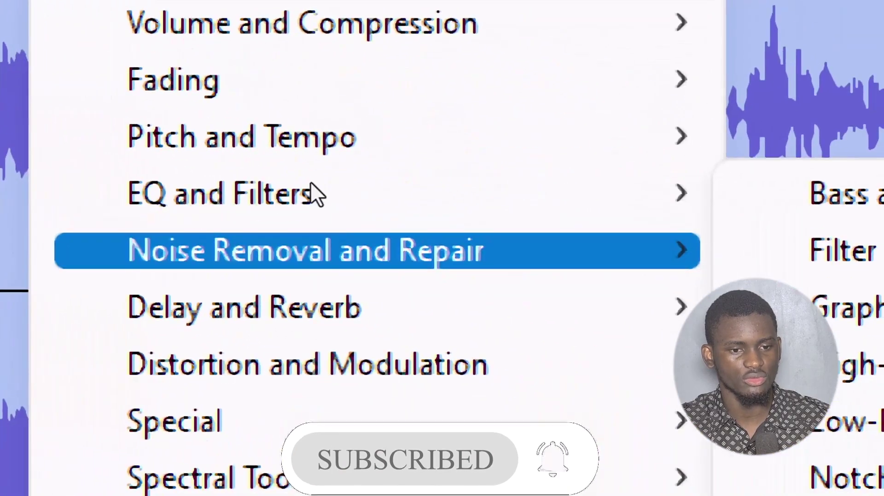
pyautogui.moveTo(354, 183)
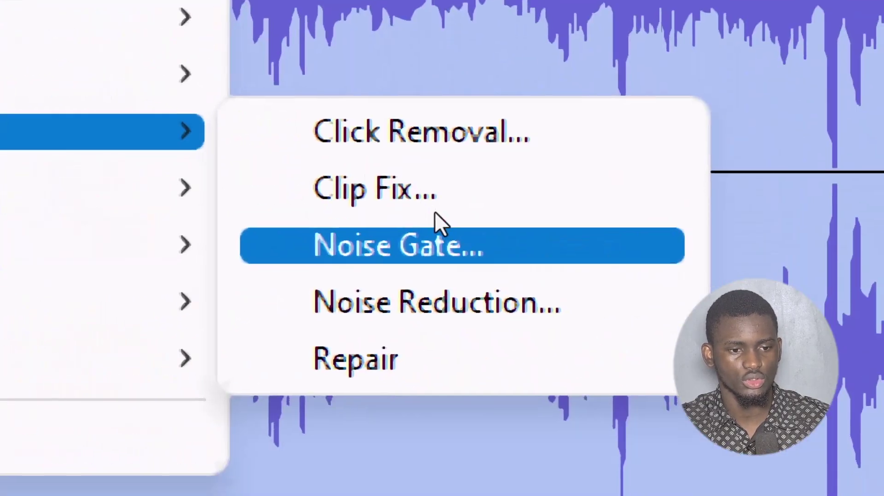
pyautogui.click(438, 251)
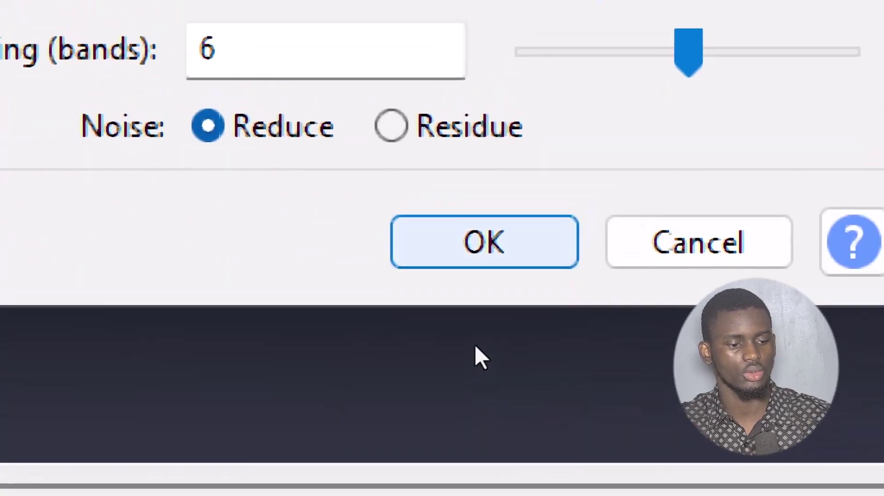
pyautogui.press('alt')
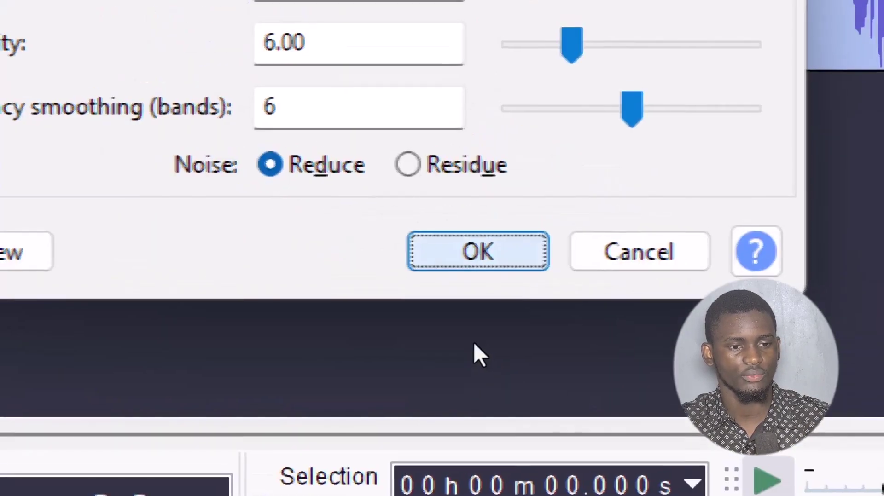
pyautogui.press('Return')
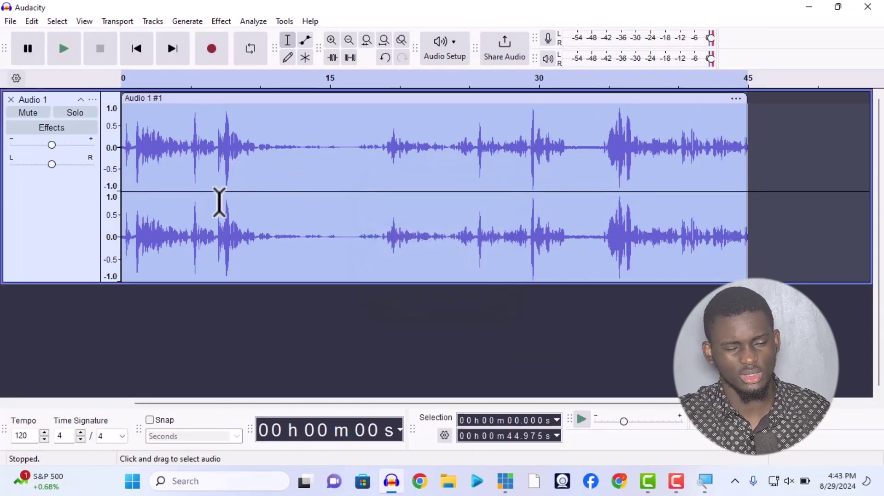
# - Look through the Effect and Analyze menus
pyautogui.click(221, 22)
pyautogui.click(269, 55)
pyautogui.click(253, 21)
pyautogui.click(221, 22)
pyautogui.click(221, 21)
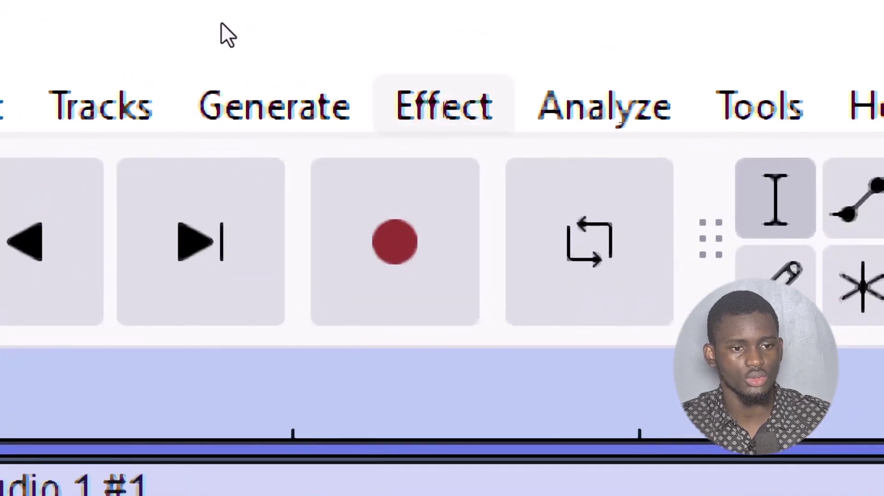
# - Apply Amplify with 0.186 dB gain and a 0.0 dB new peak to the clip
pyautogui.click(221, 23)
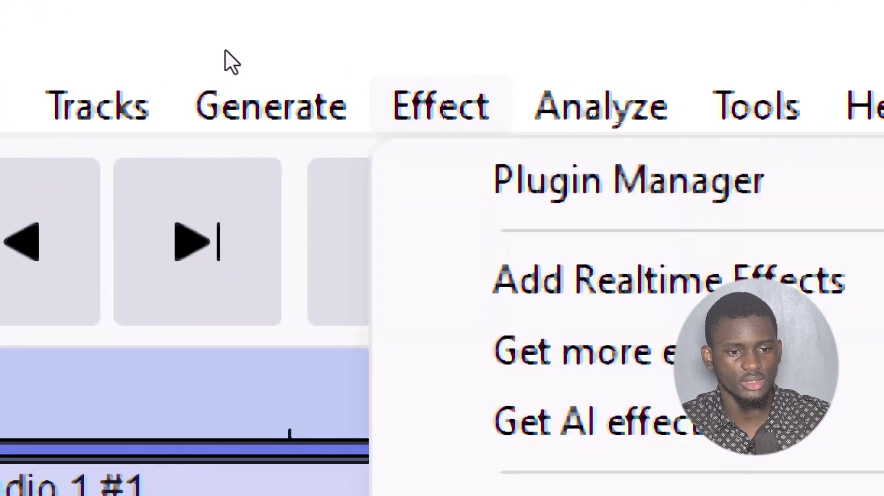
pyautogui.press('Right')
pyautogui.press('Return')
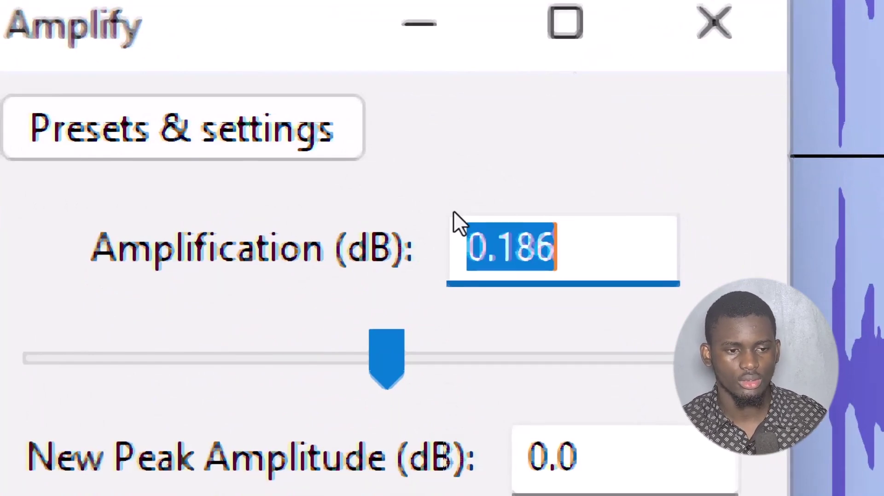
pyautogui.press('Return')
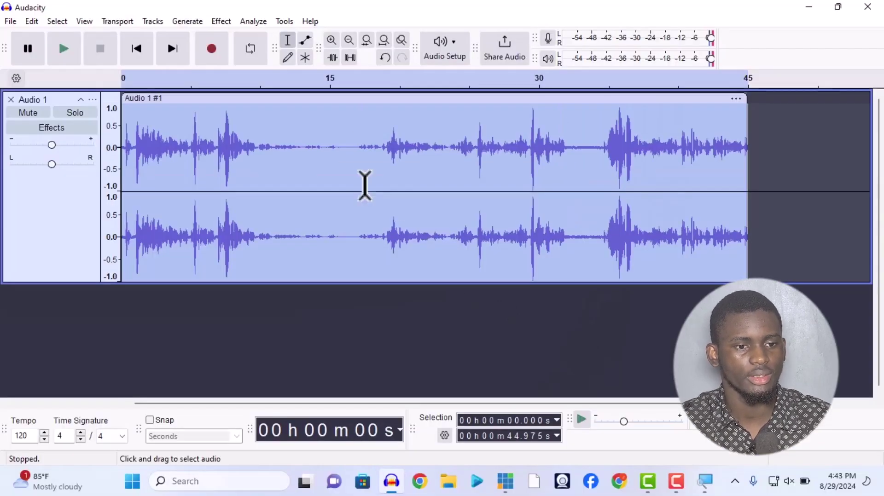
# - Apply Normalize to the amplified clip
pyautogui.click(223, 23)
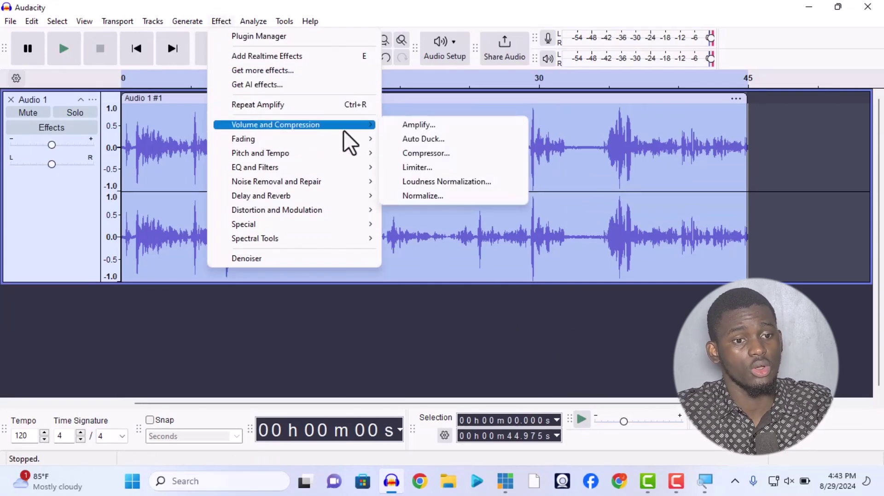
pyautogui.click(423, 195)
pyautogui.click(496, 284)
pyautogui.click(230, 22)
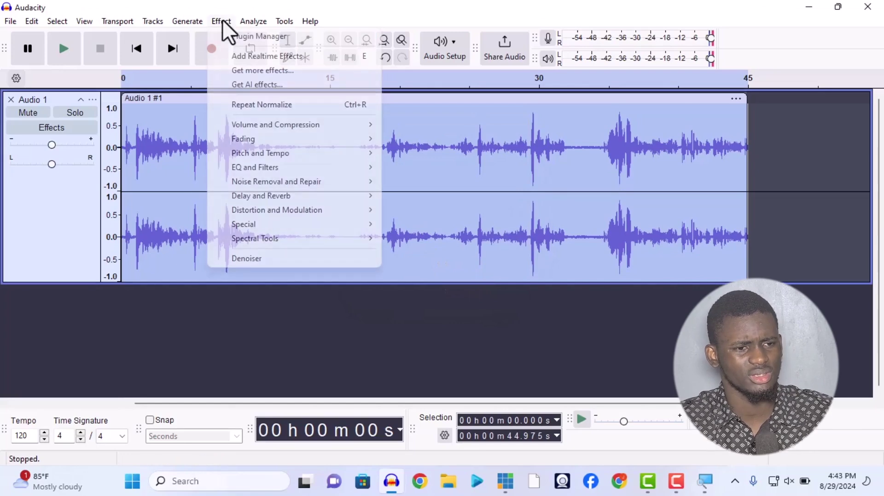
pyautogui.moveTo(324, 212)
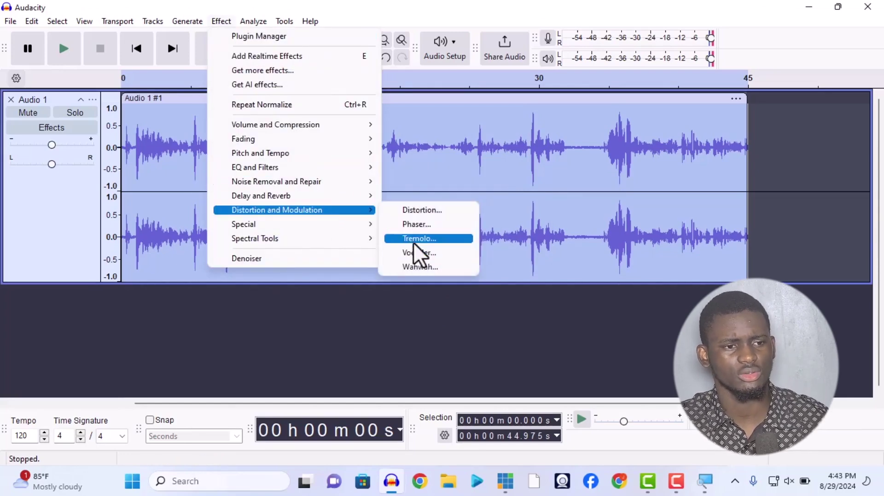
# - Select the first 0.882 seconds of the clip and apply a fade-in
pyautogui.click(350, 319)
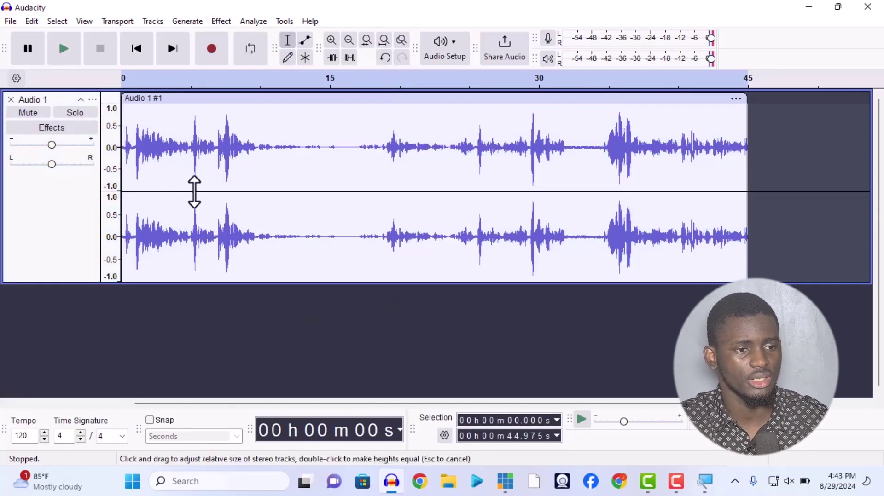
pyautogui.moveTo(133, 161); pyautogui.dragTo(119, 161)
pyautogui.click(224, 20)
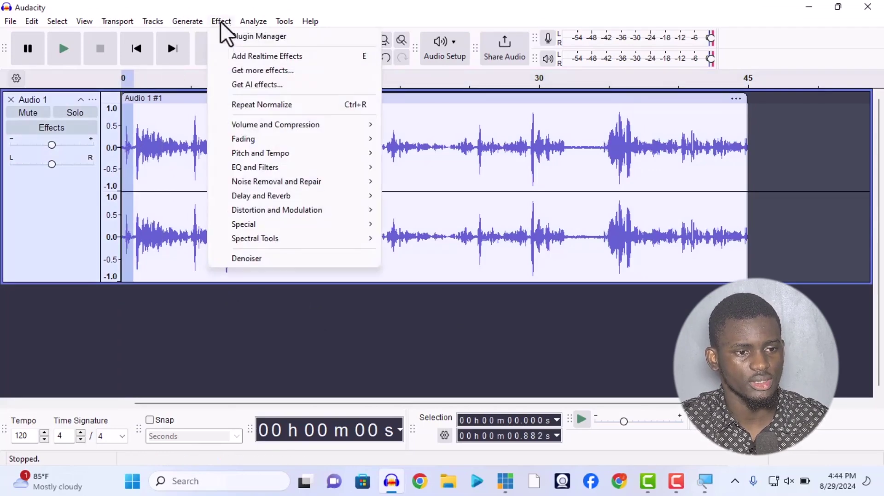
pyautogui.click(221, 20)
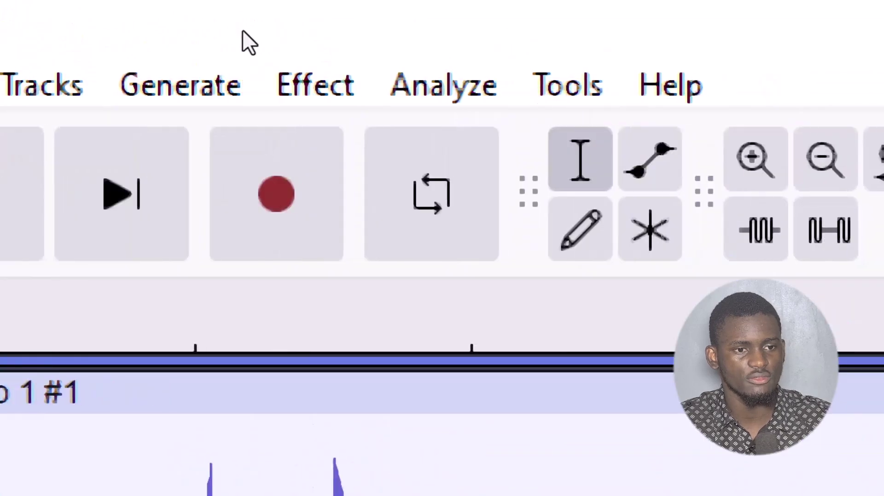
pyautogui.click(421, 42)
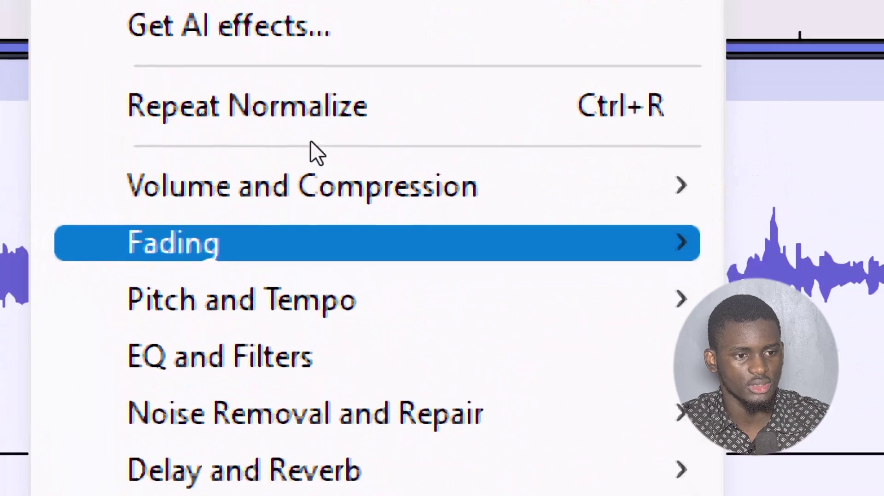
pyautogui.moveTo(414, 243)
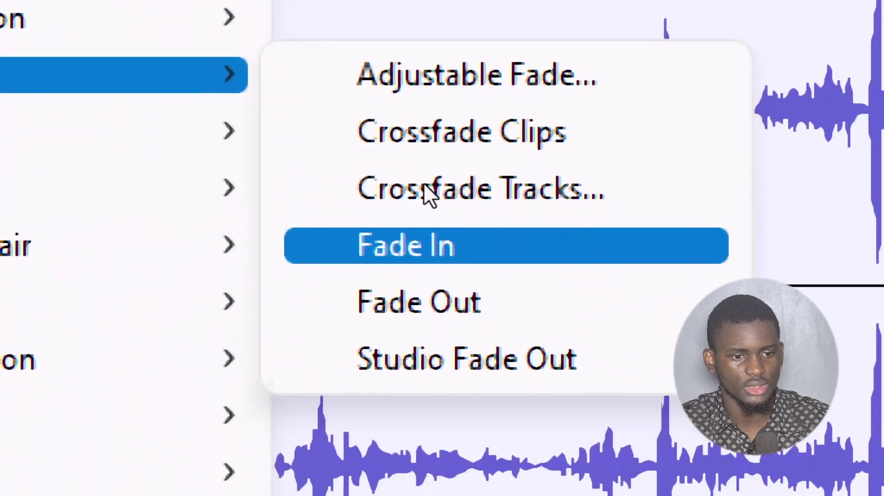
pyautogui.click(820, 415)
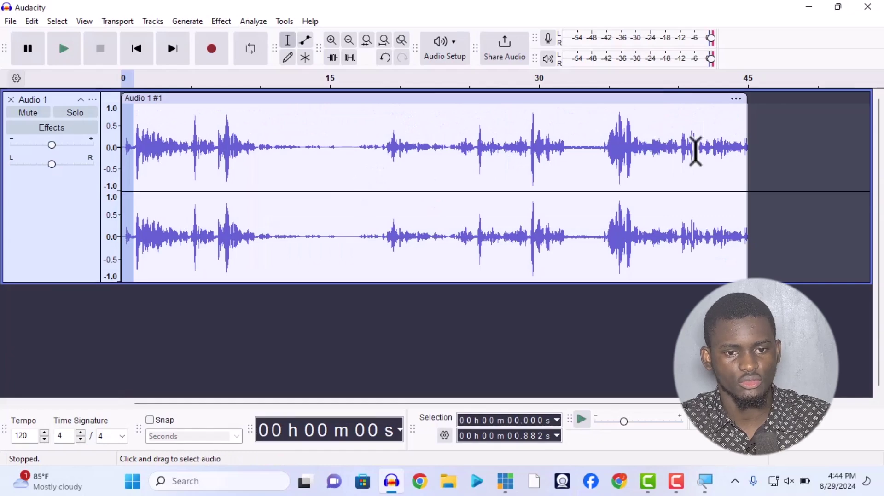
# - Select the final seconds through the clip's end and apply a fade-out
pyautogui.moveTo(713, 147); pyautogui.dragTo(686, 175)
pyautogui.click(265, 36)
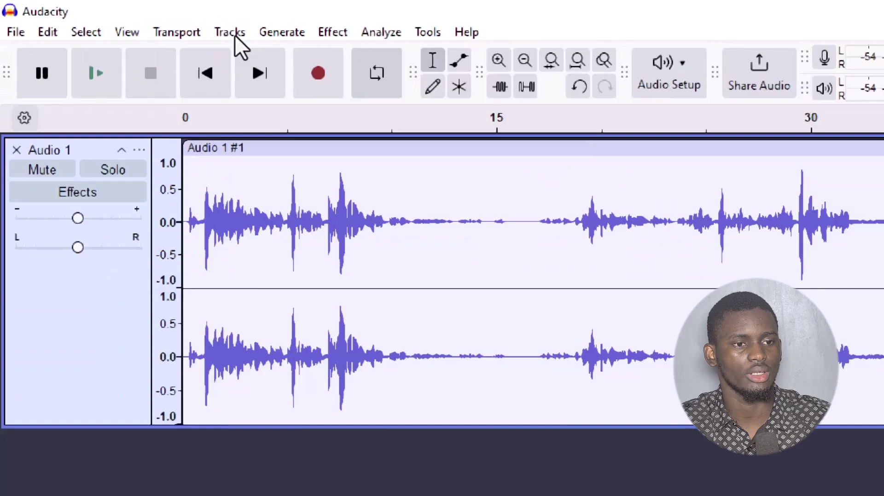
pyautogui.hotkey('alt', 'c')
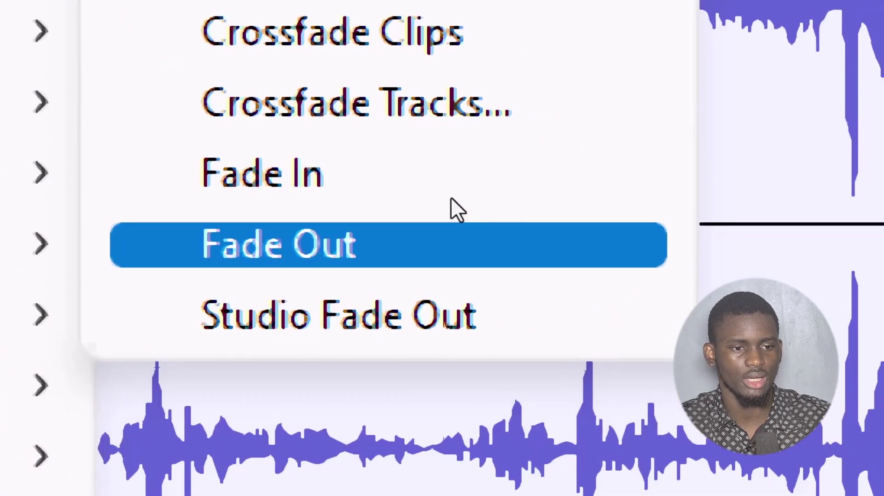
pyautogui.click(296, 347)
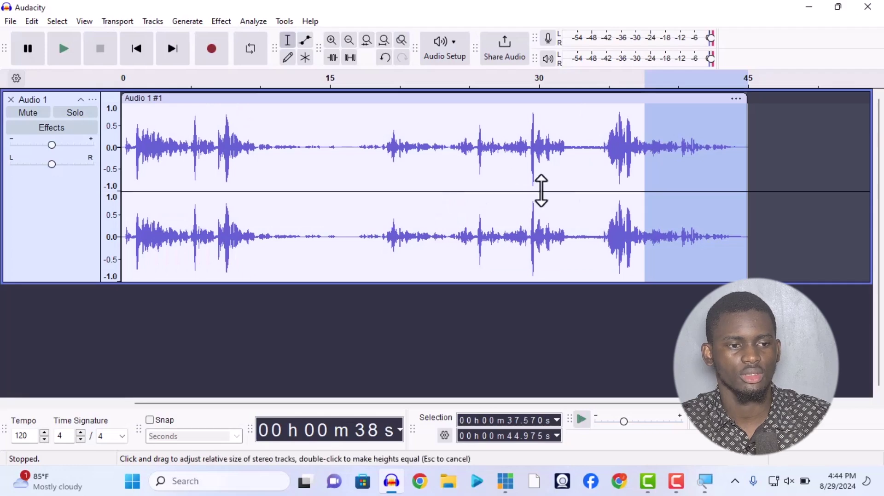
pyautogui.click(244, 177)
pyautogui.click(322, 164)
# - Select the whole Audio 1 clip and play it back, then stop playback
pyautogui.moveTo(566, 161); pyautogui.dragTo(586, 154)
pyautogui.doubleClick(736, 152)
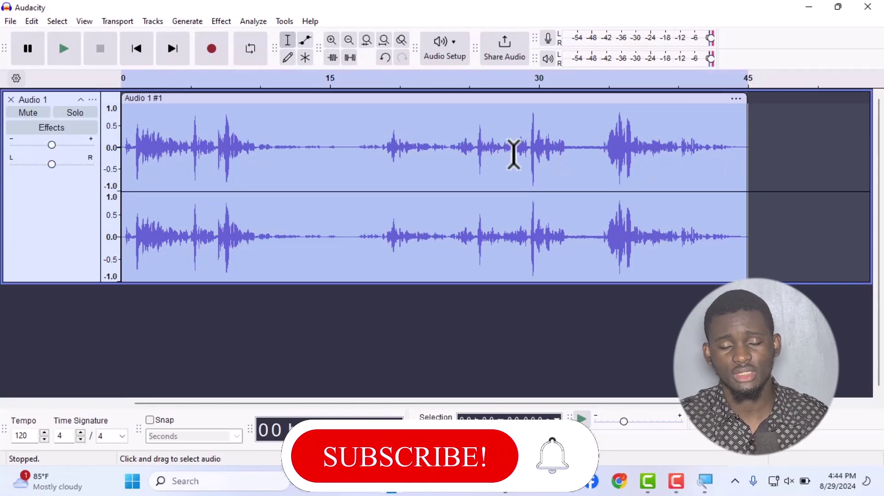
pyautogui.press('space')
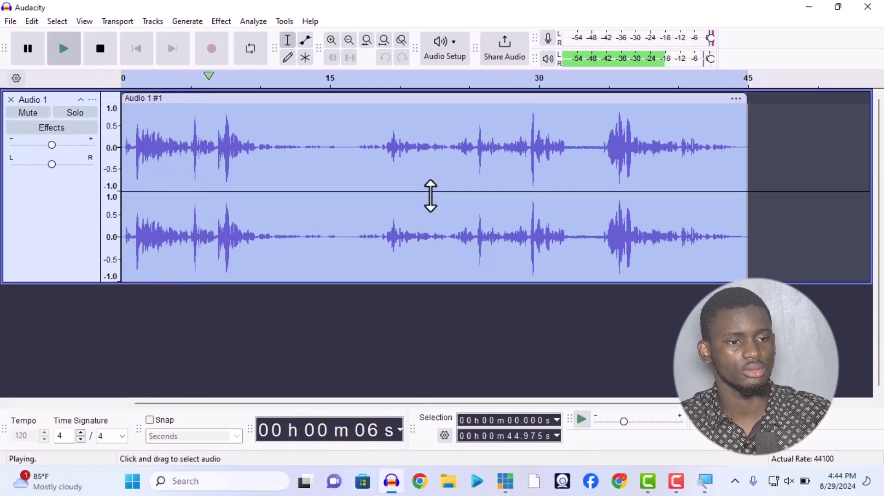
pyautogui.press('space')
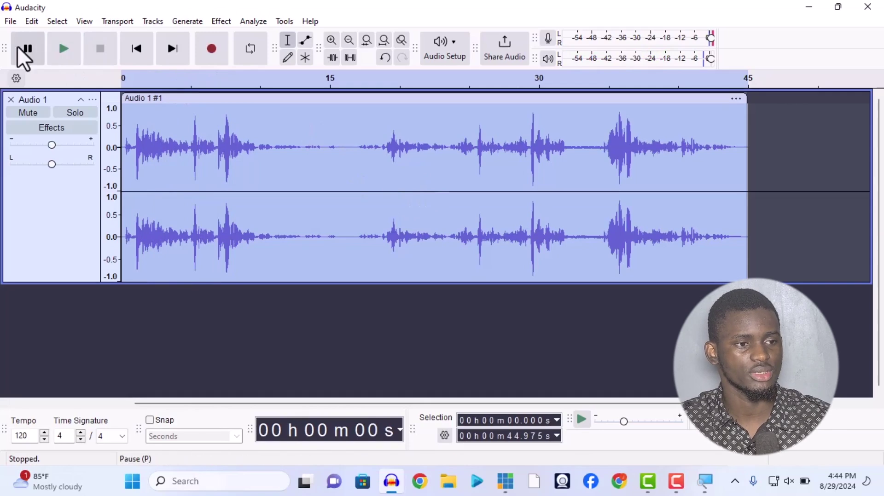
pyautogui.click(8, 22)
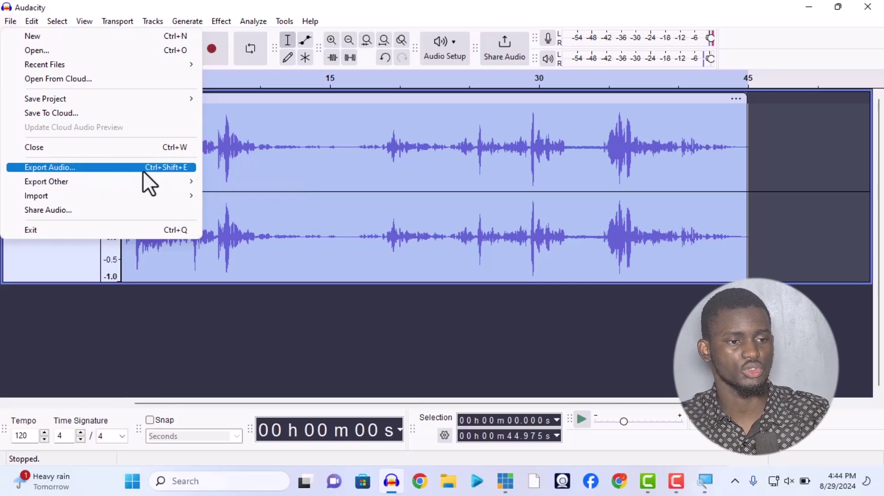
# - Start Export Audio and name the MP3 file 'Tutorial audio'
pyautogui.click(370, 263)
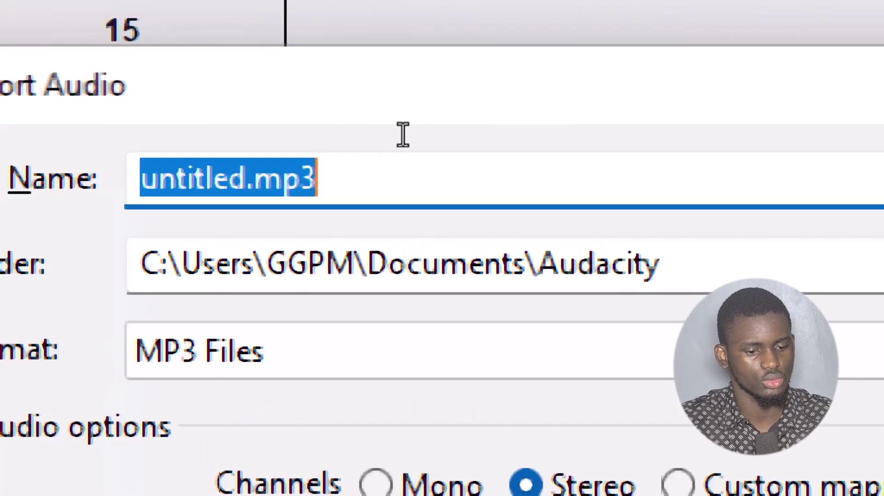
pyautogui.write('tUTORIA')
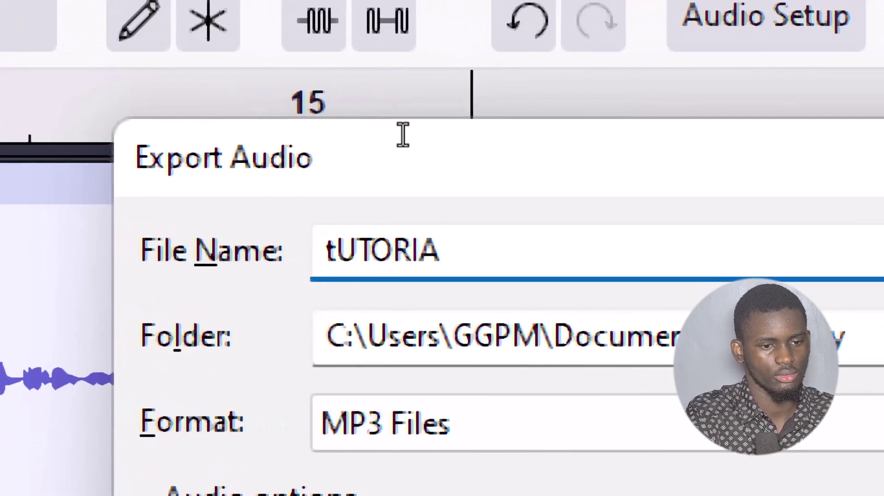
pyautogui.write('L')
pyautogui.press('BackSpace')
pyautogui.press('BackSpace')
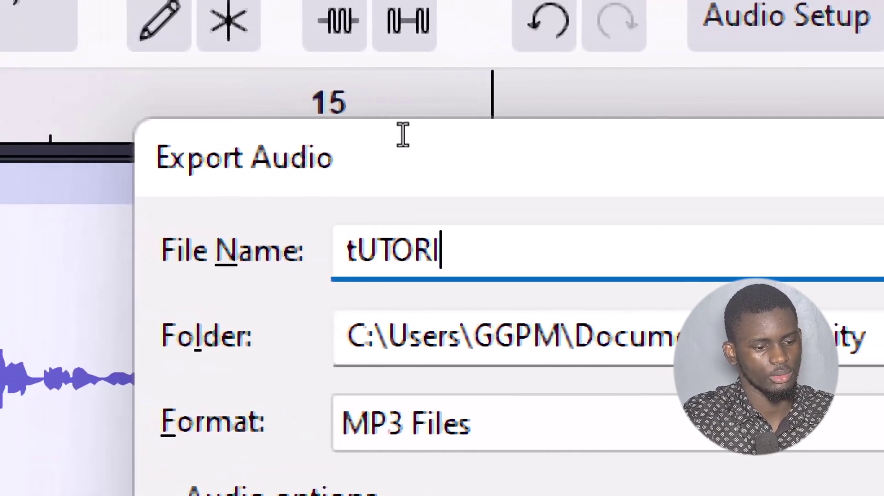
pyautogui.hotkey('ctrl', 'a')
pyautogui.write('To')
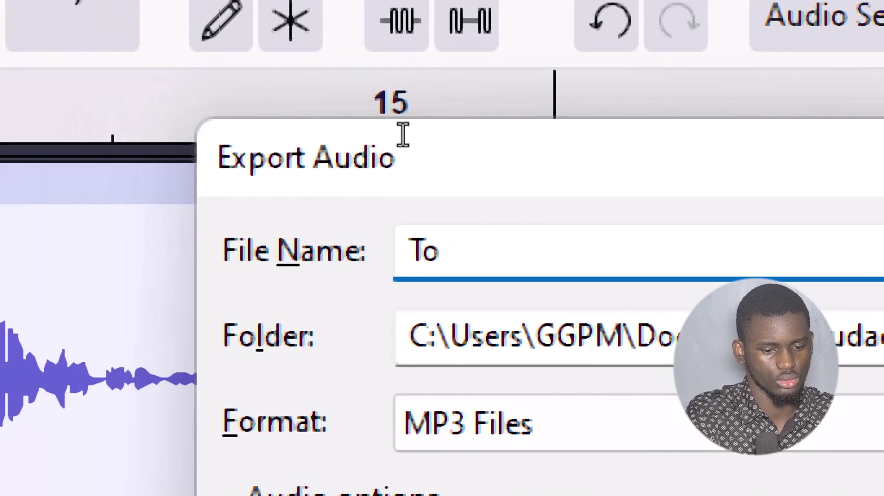
pyautogui.press('BackSpace')
pyautogui.write('utorial')
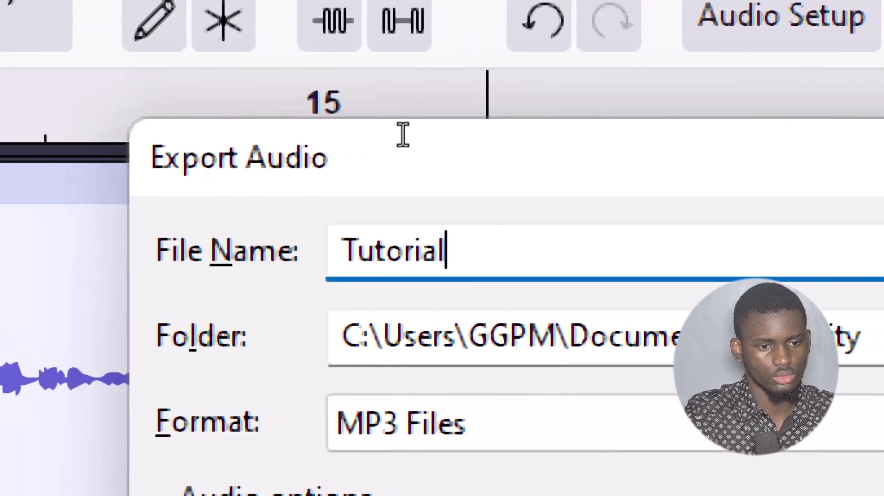
pyautogui.write(' audio')
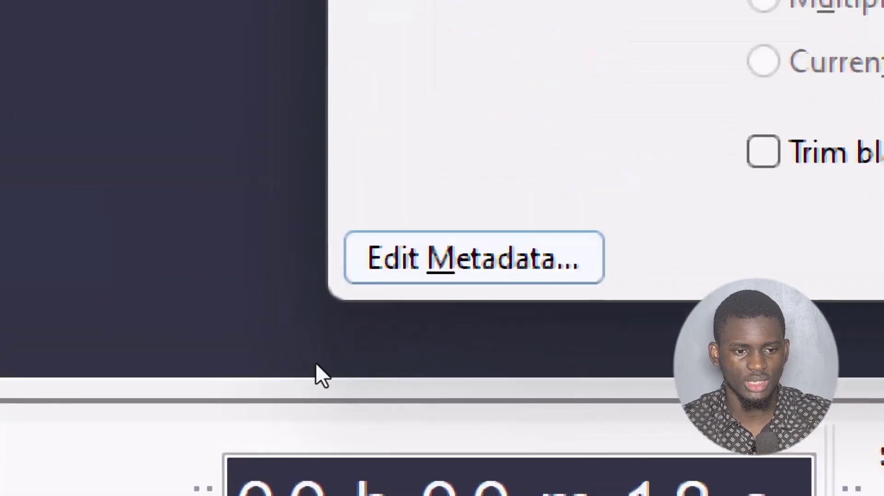
# - In the metadata tag editor, enter the artist name and the track title 'Tutorial'
pyautogui.hotkey('alt', 'm')
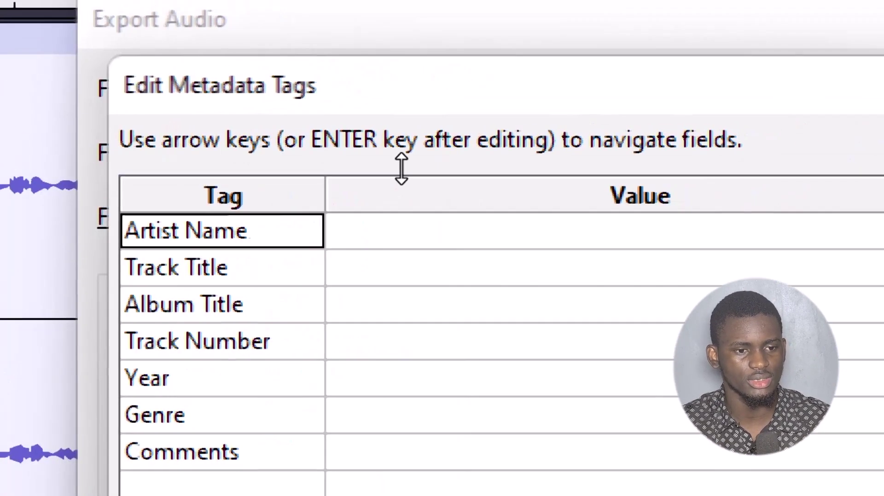
pyautogui.press('Right')
pyautogui.press('Return')
pyautogui.write('Extensivea')
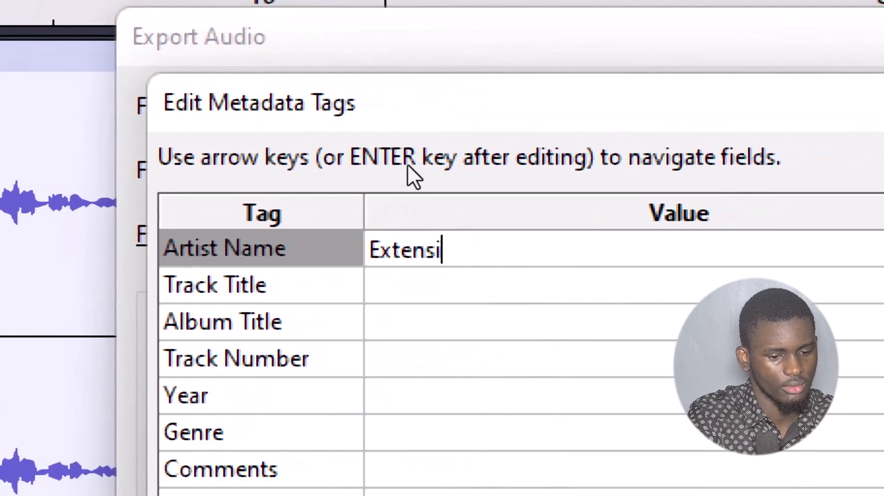
pyautogui.write('ll')
pyautogui.press('Return')
pyautogui.write('Tut')
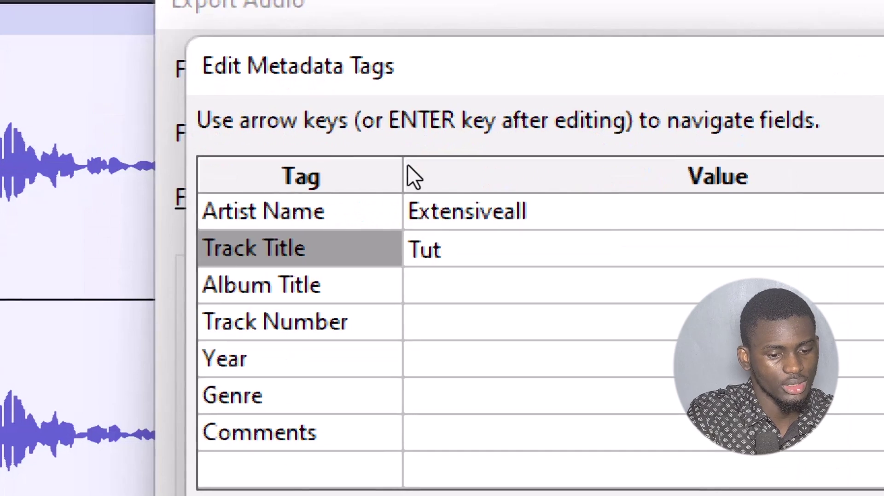
pyautogui.write('oairal')
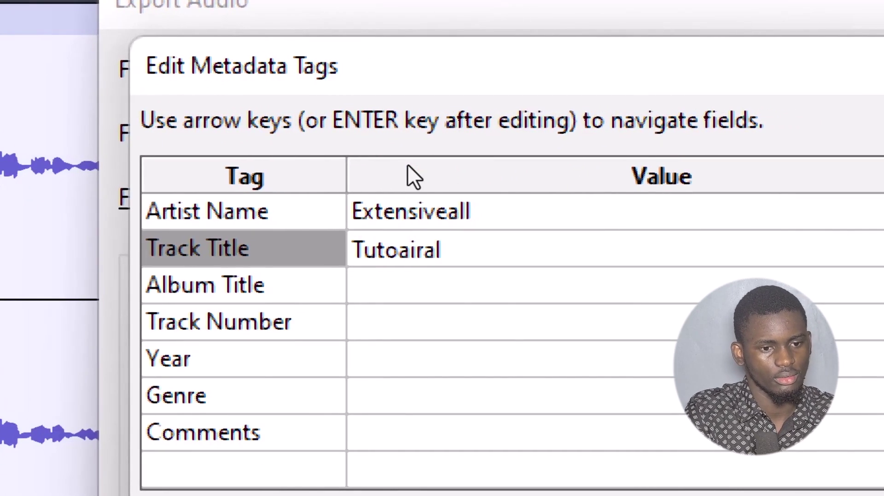
pyautogui.write('\\\\\\')
pyautogui.press('BackSpace')
pyautogui.press('BackSpace')
pyautogui.press('BackSpace')
pyautogui.press('BackSpace')
pyautogui.press('BackSpace')
pyautogui.press('BackSpace')
pyautogui.press('BackSpace')
pyautogui.press('BackSpace')
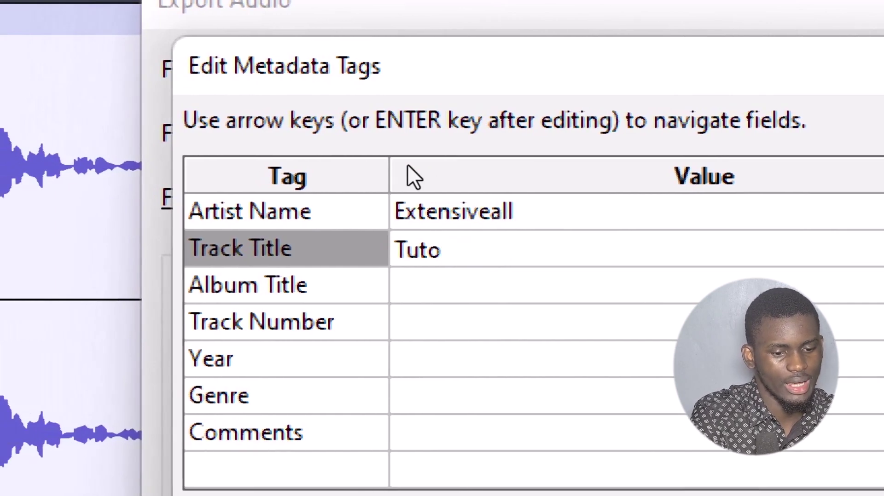
pyautogui.write('rial')
pyautogui.press('Return')
# - Add album 'AudCITY' and year 2024, confirm the tags, and export Tutorial audio.mp3
pyautogui.press('Right')
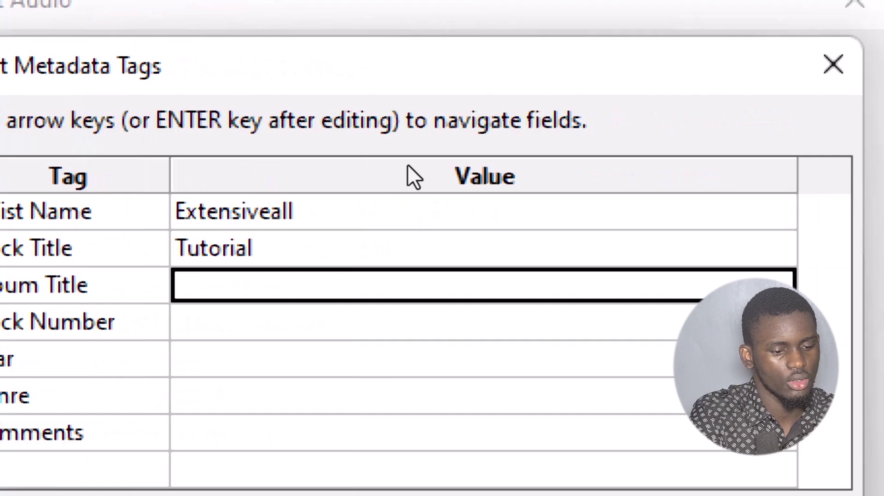
pyautogui.write('AudCITY')
pyautogui.press('Return')
pyautogui.press('Return')
pyautogui.press('Right')
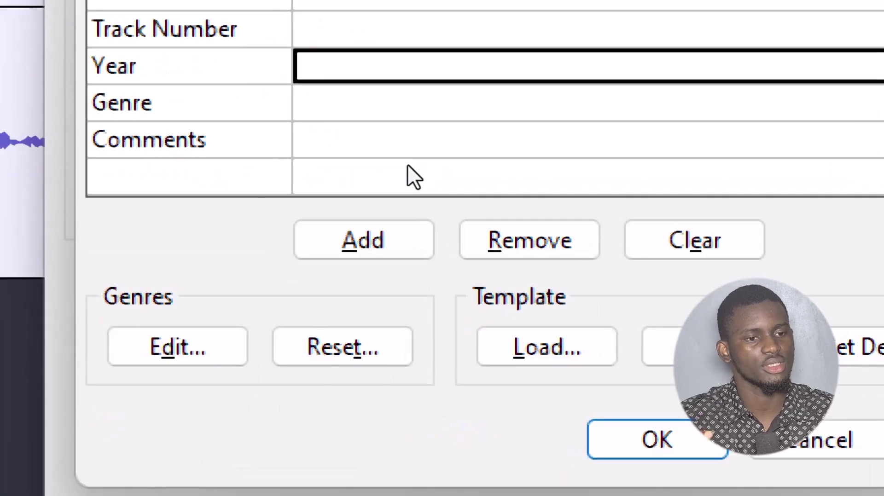
pyautogui.write('2024')
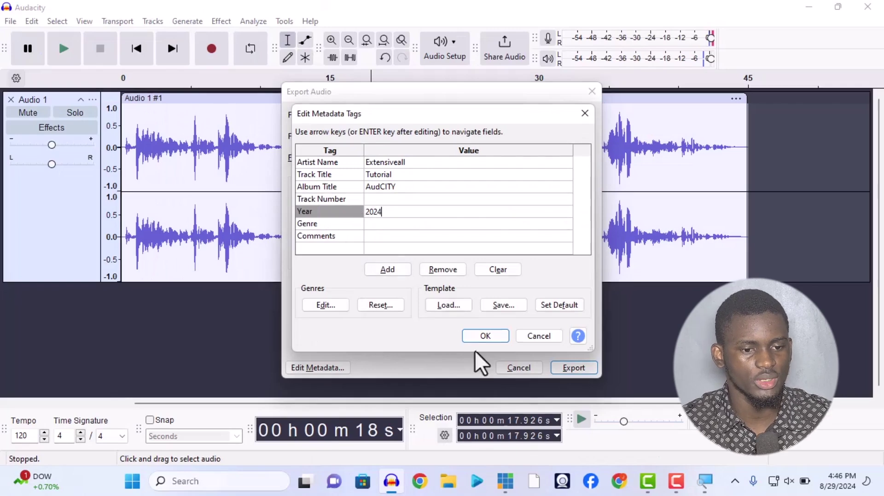
pyautogui.click(493, 340)
pyautogui.click(485, 336)
pyautogui.click(569, 368)
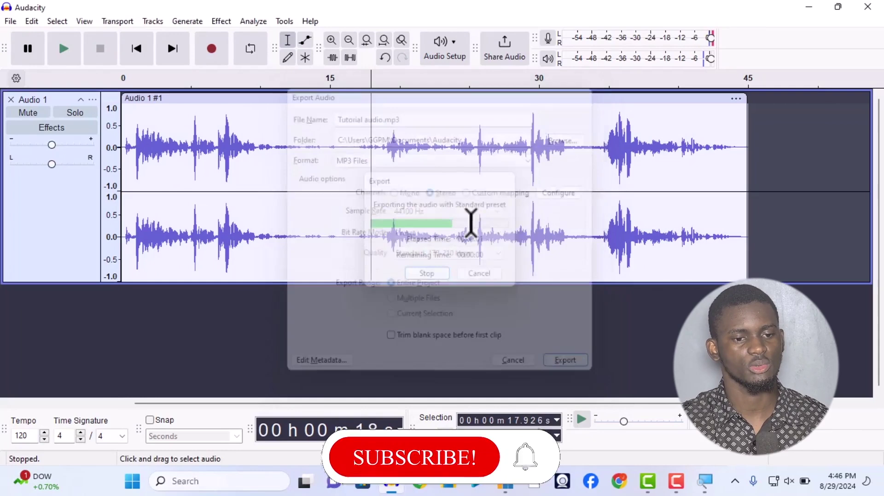
pyautogui.press('super+e')
# - Browse to Documents\Audacity and select the exported Tutorial audio.mp3
pyautogui.click(50, 233)
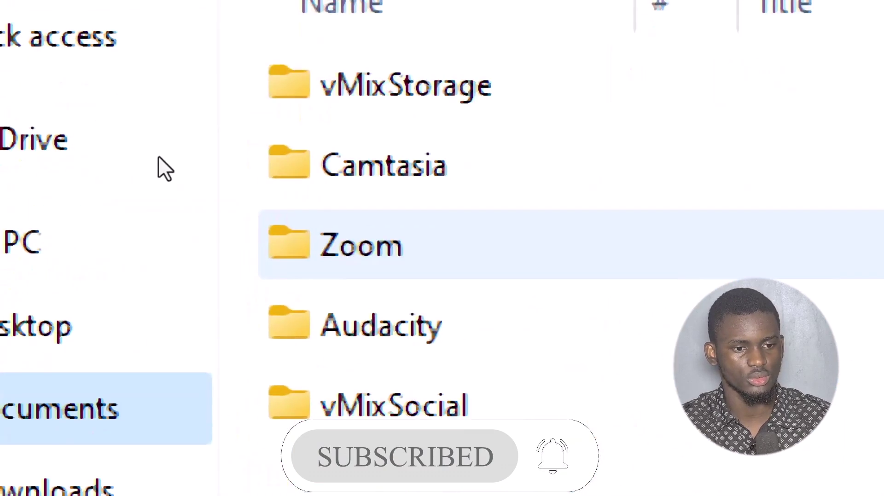
pyautogui.click(382, 324)
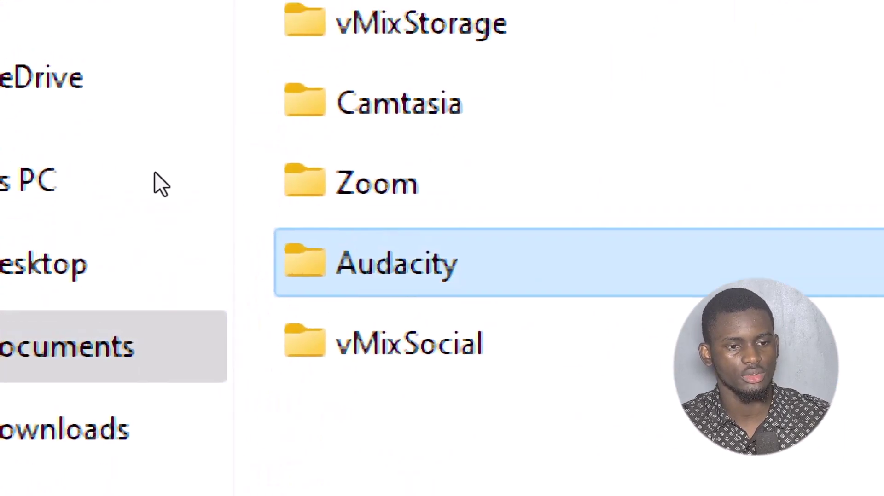
pyautogui.press('Return')
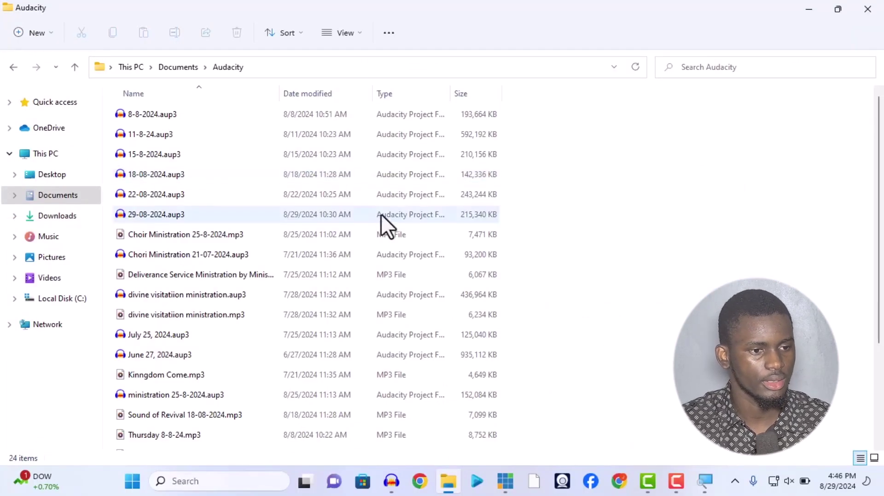
pyautogui.scroll(-2, 384, 236)
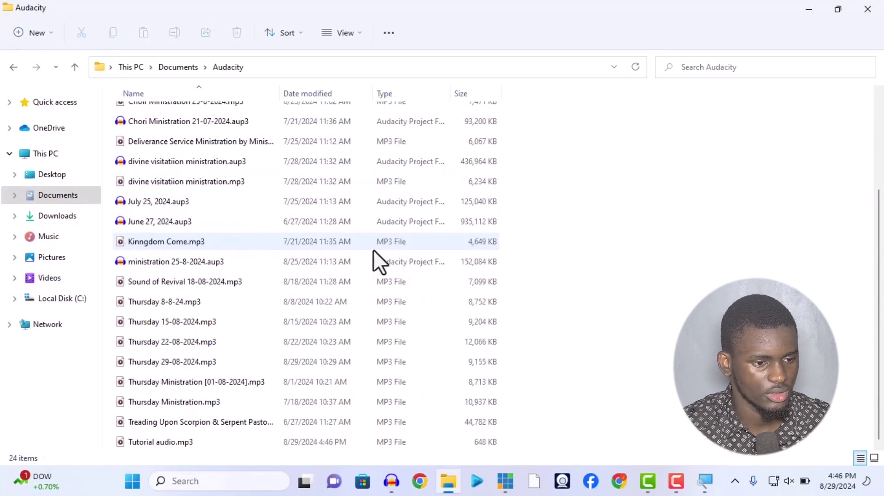
pyautogui.click(149, 364)
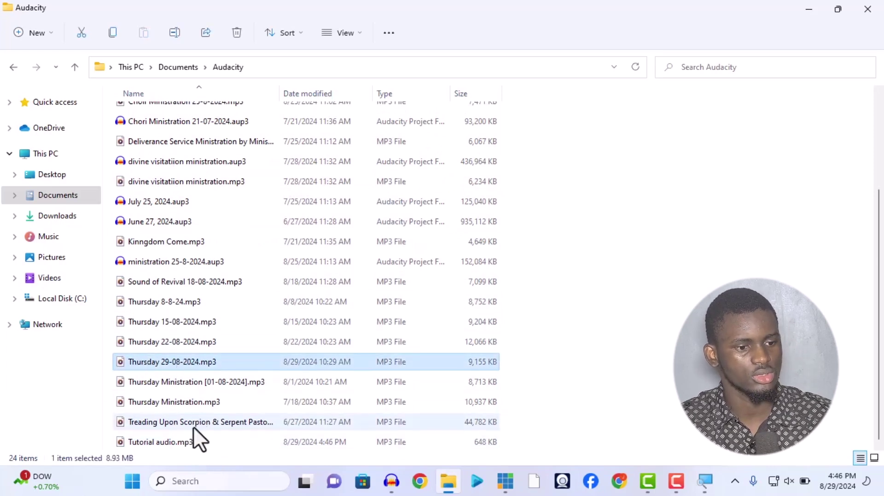
pyautogui.click(157, 442)
# - Check the Album, artist and Year tags in the file's Properties, then return to Audacity at about 22 s
pyautogui.rightClick(138, 443)
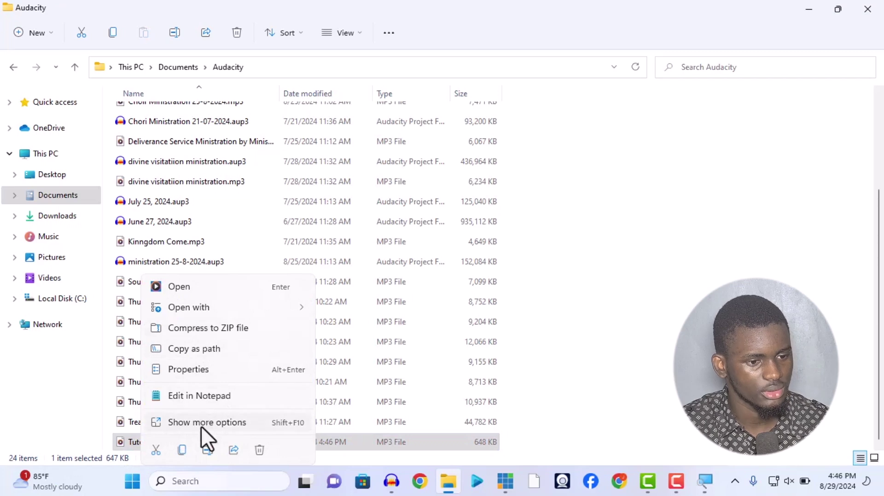
pyautogui.click(201, 423)
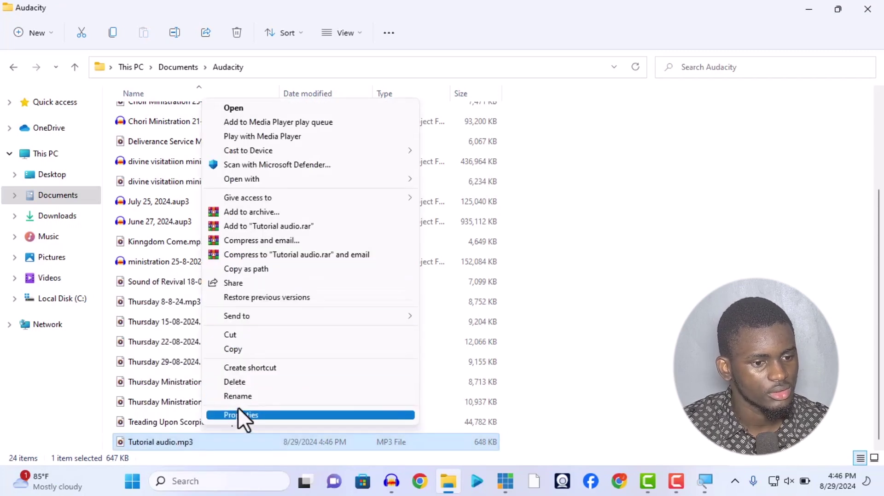
pyautogui.click(239, 412)
pyautogui.click(226, 161)
pyautogui.click(186, 296)
pyautogui.click(187, 276)
pyautogui.click(189, 309)
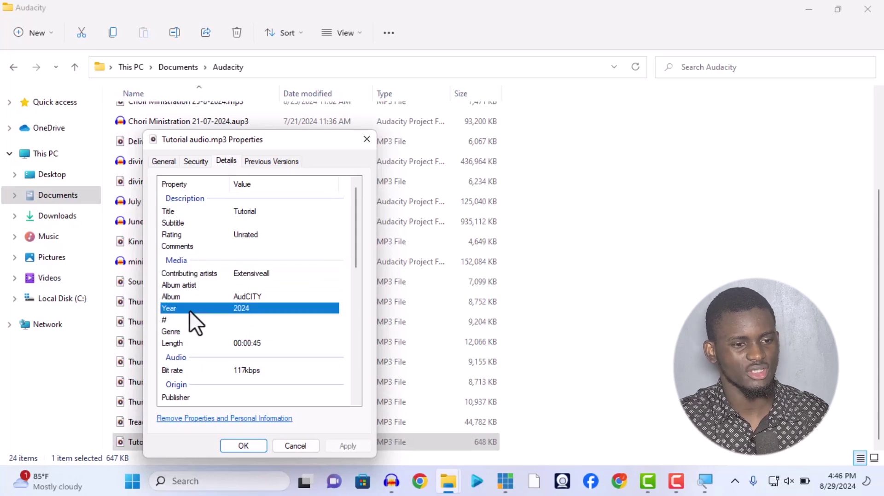
pyautogui.click(367, 140)
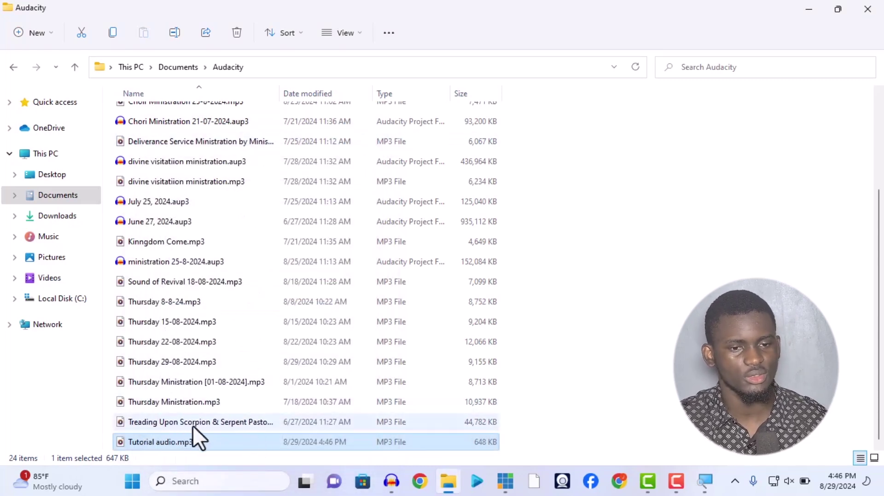
pyautogui.click(867, 9)
pyautogui.click(430, 175)
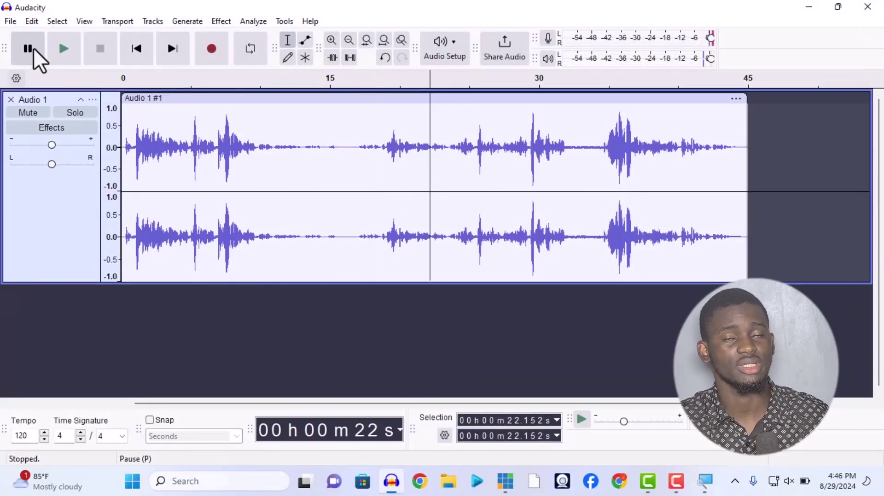
# - Save the project to this computer as '29-aug' (.aup3) in the Audacity folder
pyautogui.click(11, 20)
pyautogui.moveTo(41, 100)
pyautogui.click(226, 97)
pyautogui.click(486, 374)
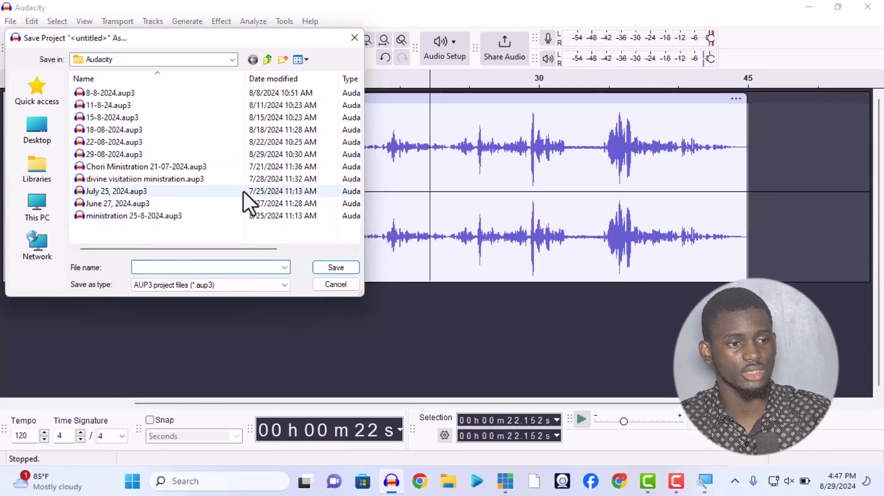
pyautogui.write('29-a8ug')
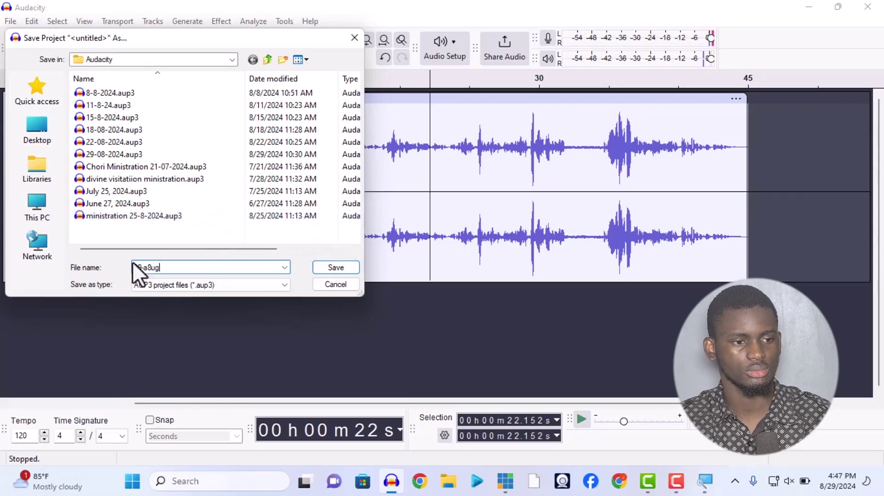
pyautogui.click(329, 267)
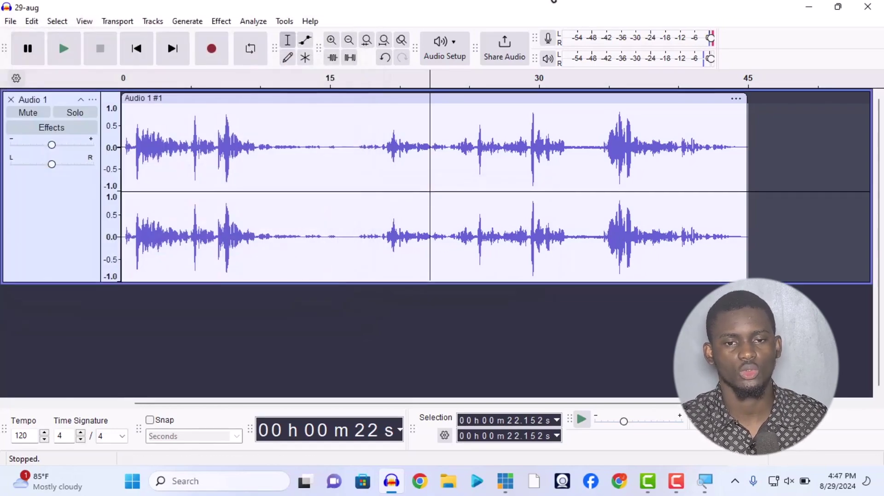
# - Close the Audacity window holding the saved 29-aug project
pyautogui.click(867, 7)
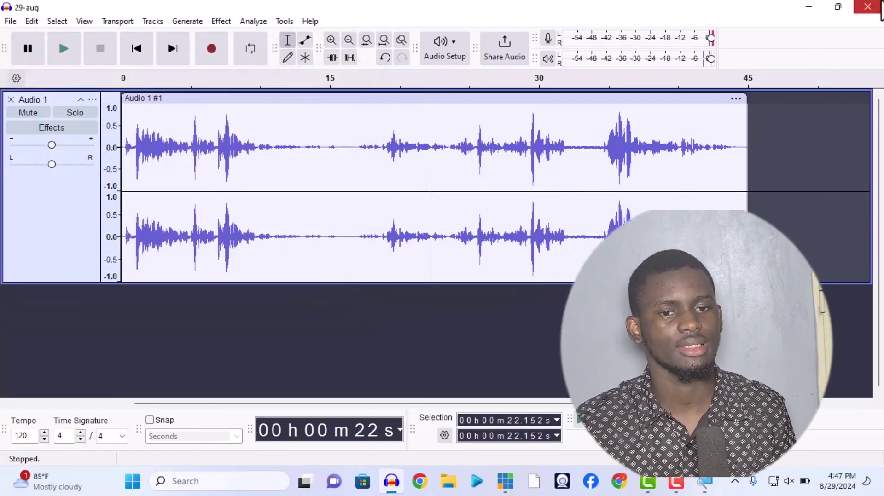